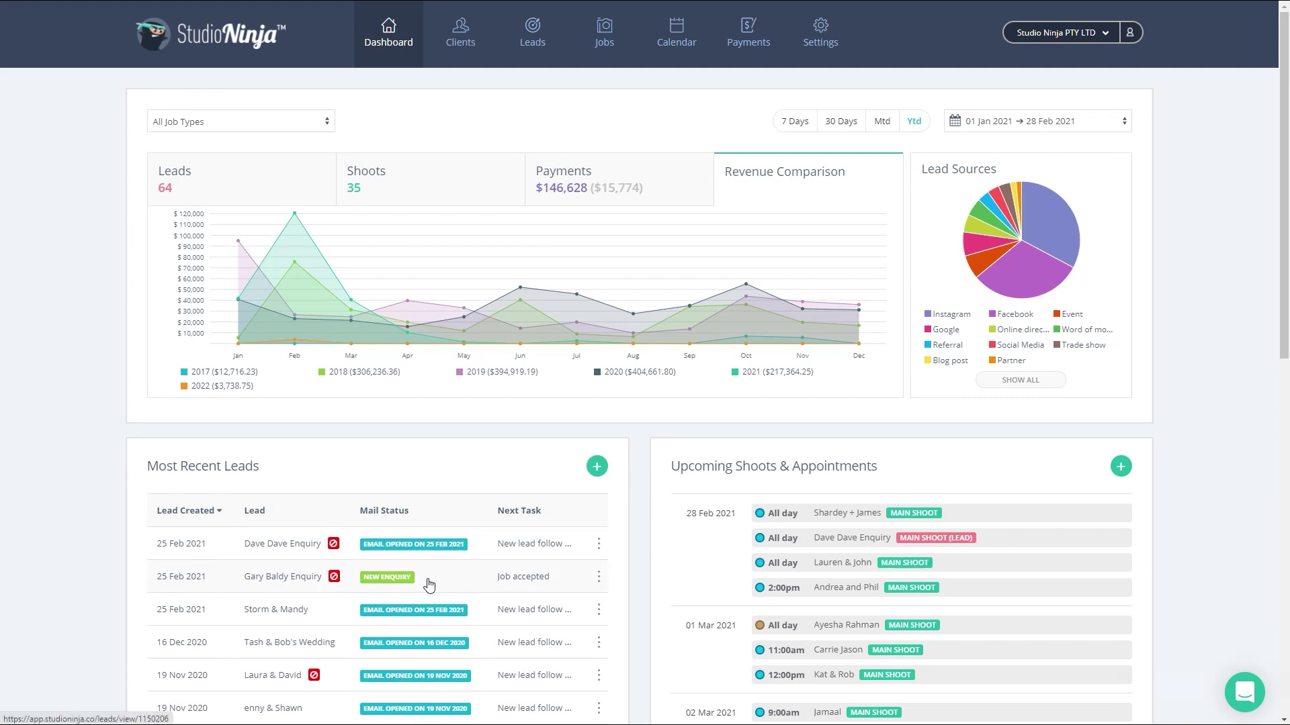
# - Review the leads overview and start a new contact form in the company's Contact Form settings
pyautogui.click(533, 41)
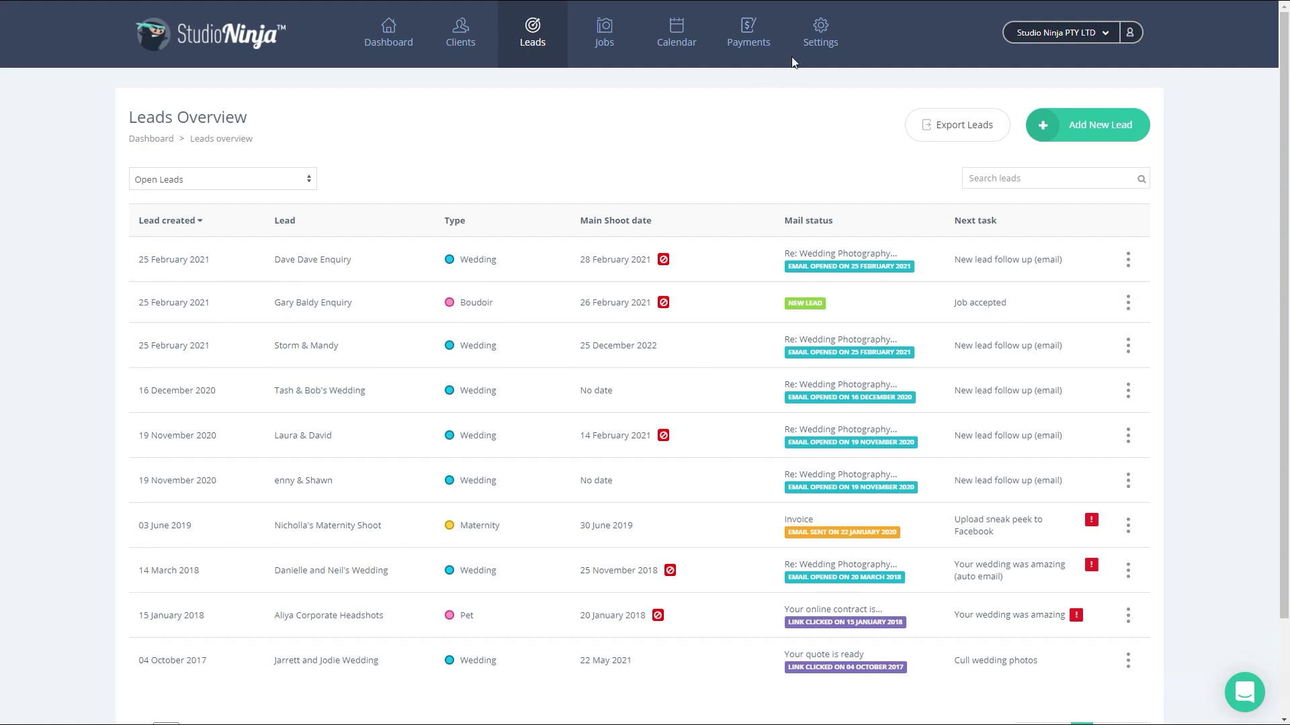
pyautogui.click(820, 33)
pyautogui.click(757, 541)
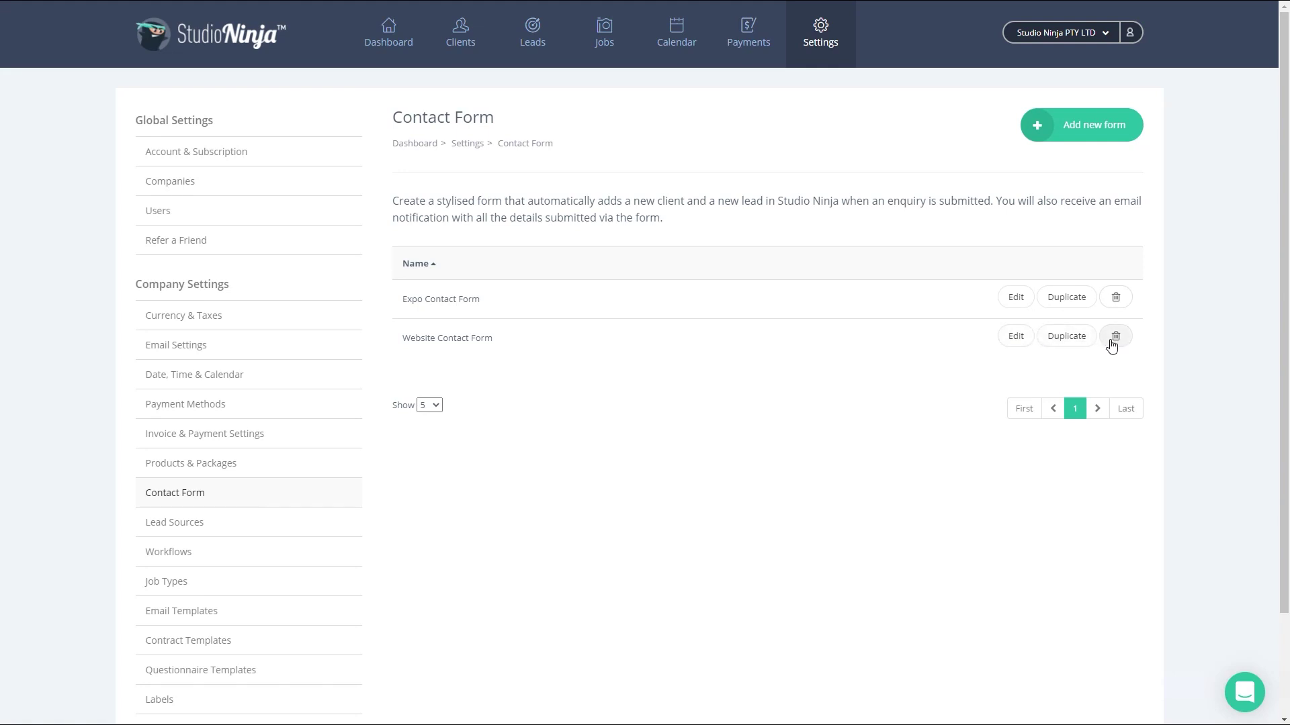
pyautogui.click(1041, 133)
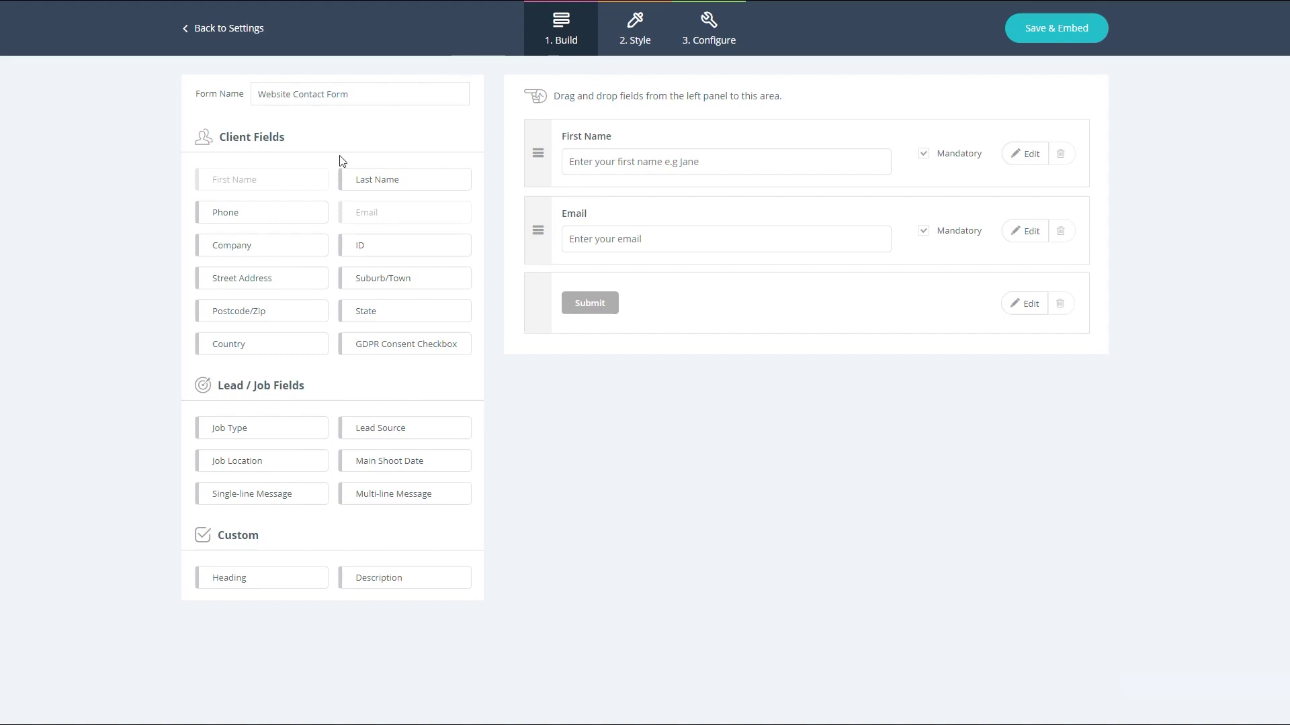
# - Look through the form's Style and Configure stages and return to the Build stage
pyautogui.click(638, 38)
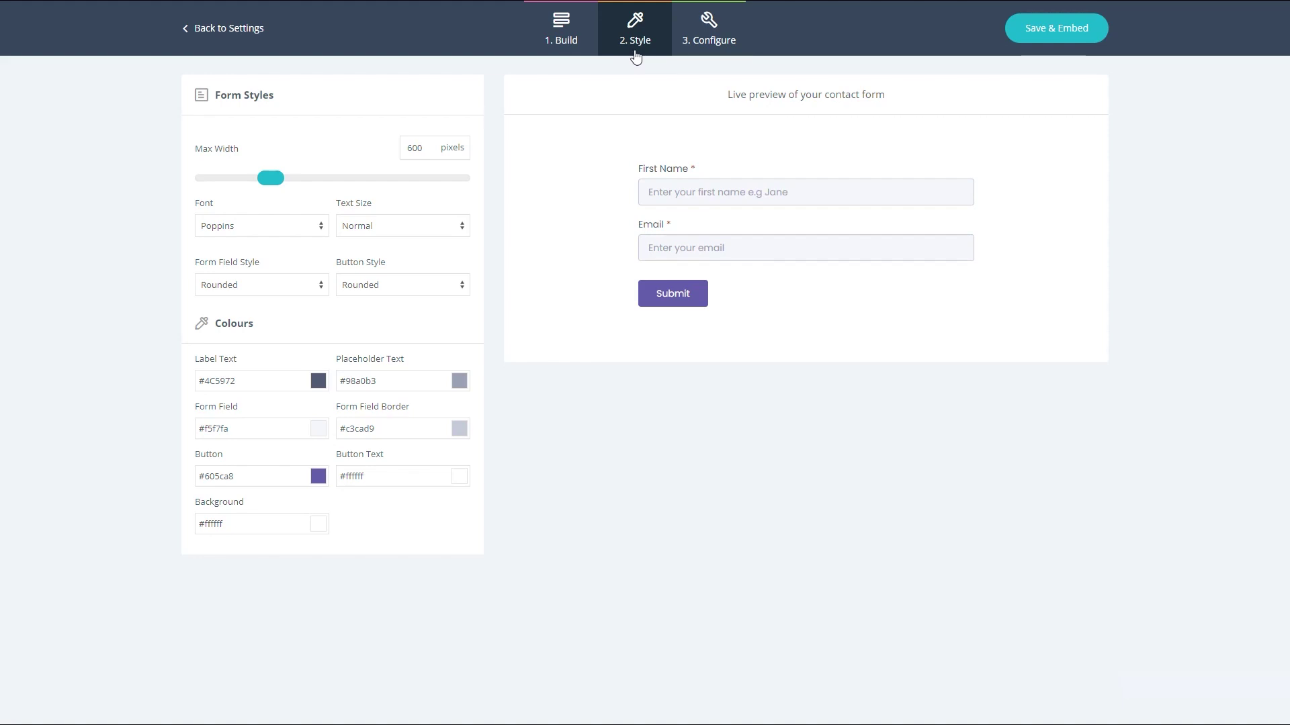
pyautogui.click(711, 52)
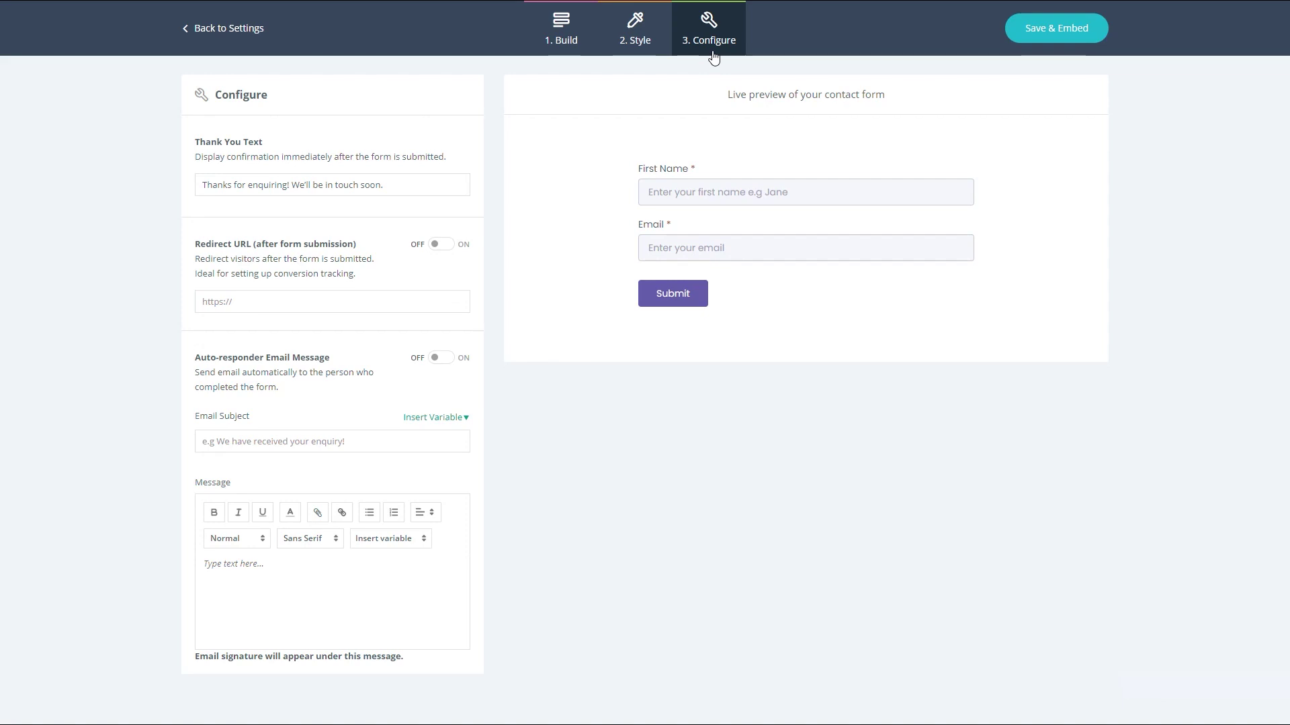
pyautogui.click(556, 53)
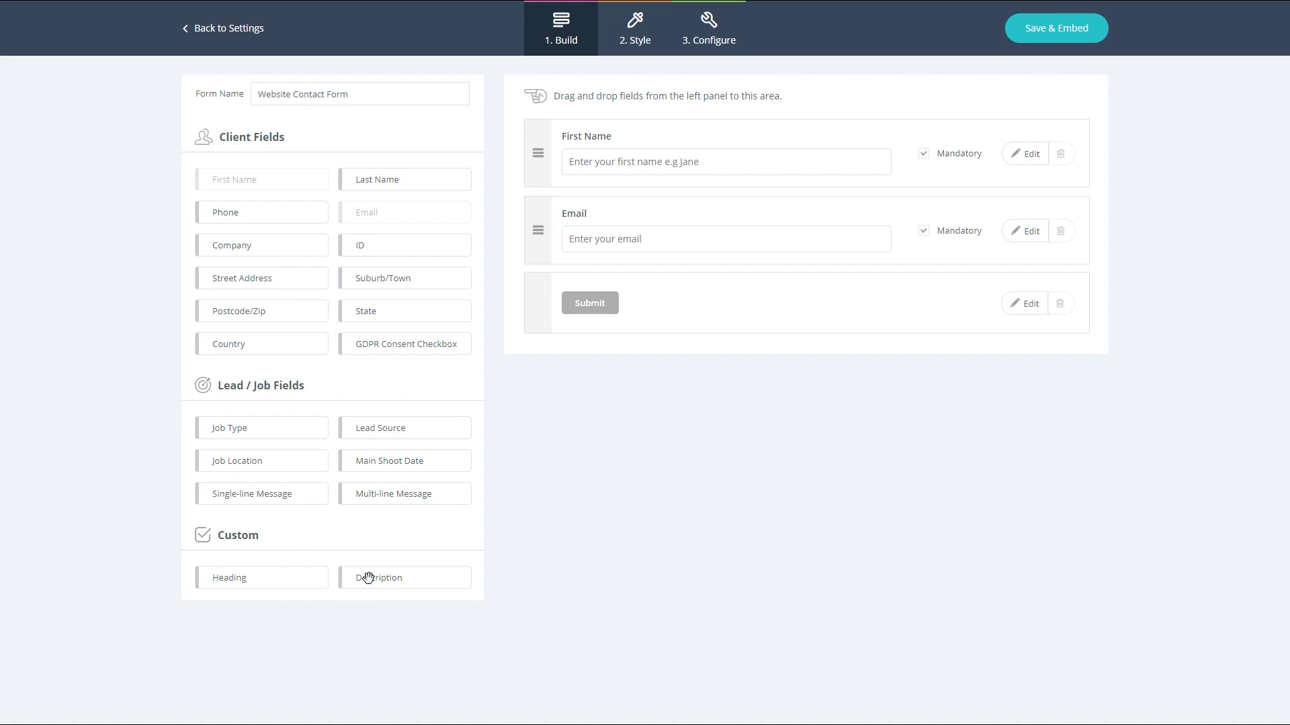
# - Add a Heading above the First Name field and a Phone field beside Email
pyautogui.moveTo(368, 579); pyautogui.dragTo(346, 445)
pyautogui.moveTo(283, 570); pyautogui.dragTo(800, 135)
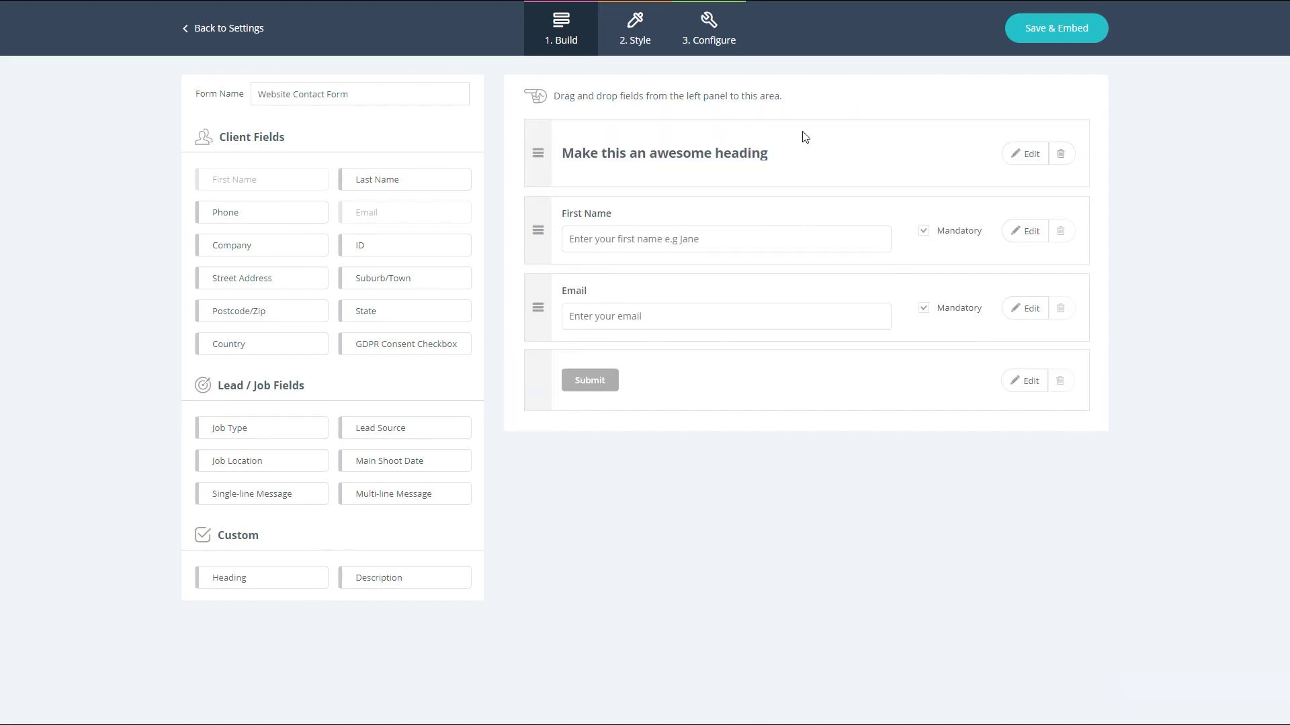
pyautogui.moveTo(263, 206); pyautogui.dragTo(1029, 308)
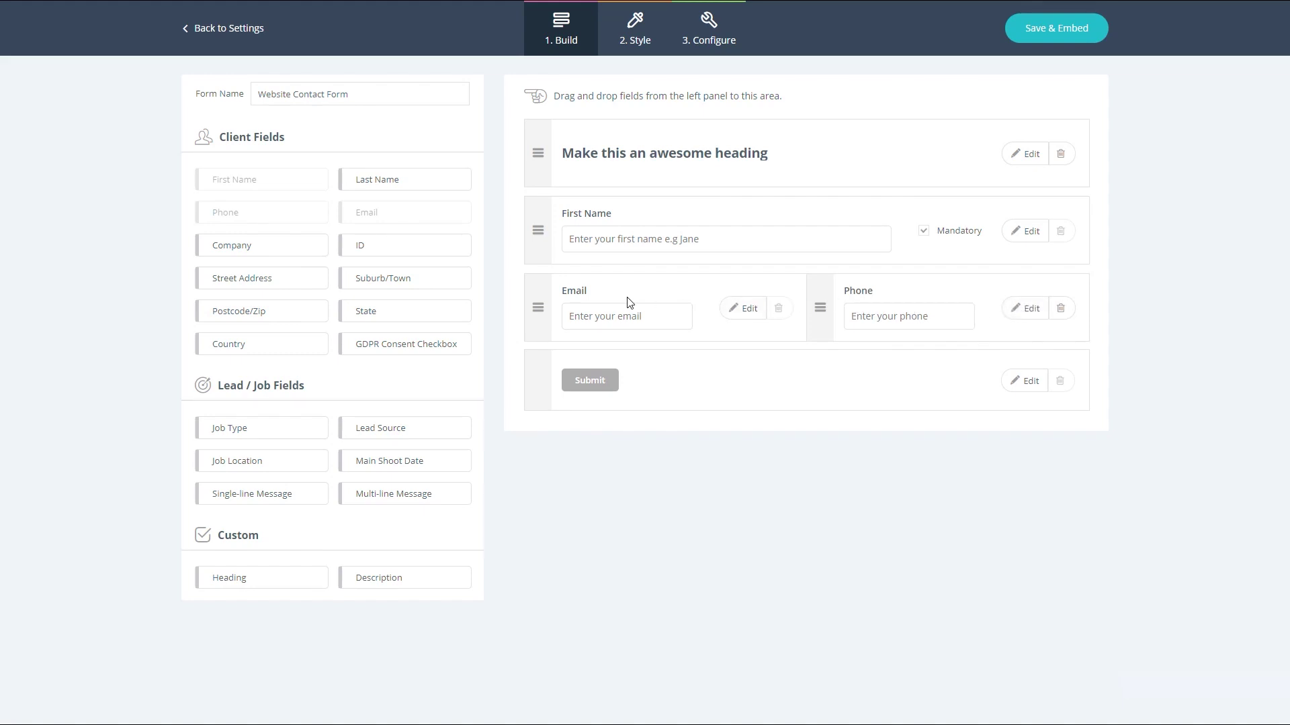
# - Add Main Shoot Date, Multi-line Message and Lead Source fields, in that order, above the Submit button
pyautogui.moveTo(388, 461); pyautogui.dragTo(699, 383)
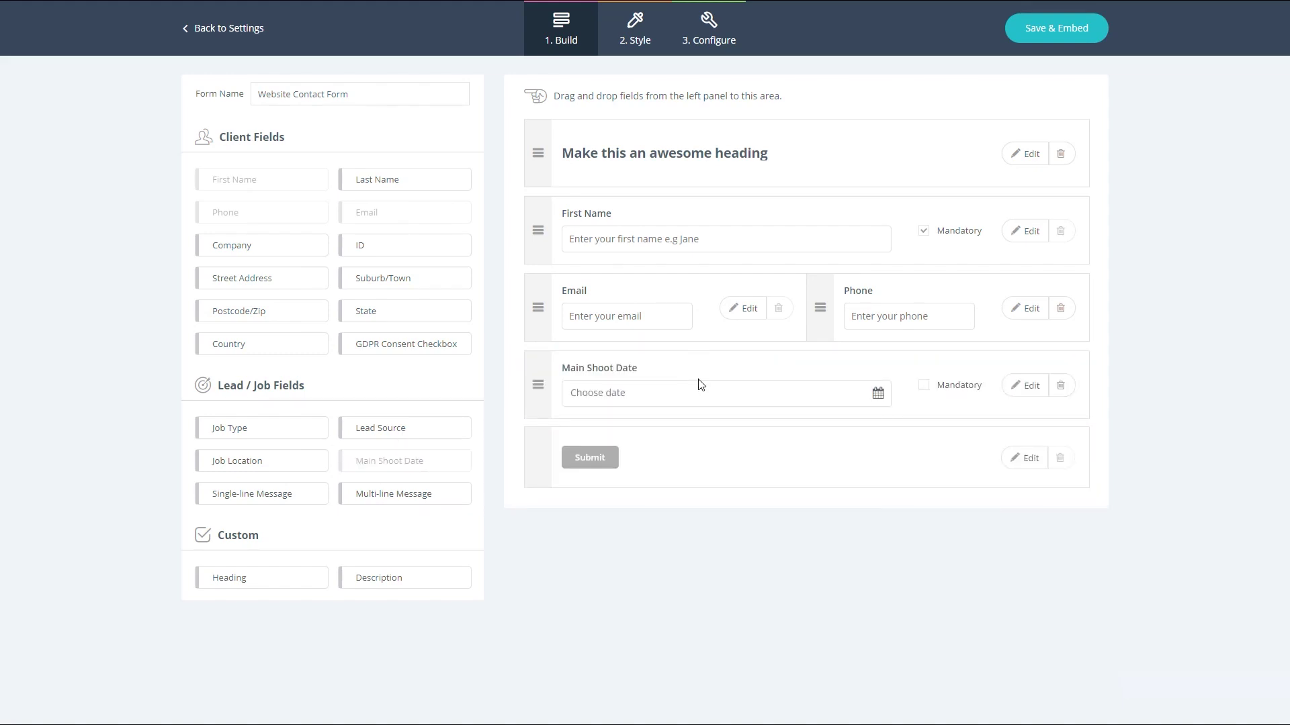
pyautogui.moveTo(389, 495); pyautogui.dragTo(698, 457)
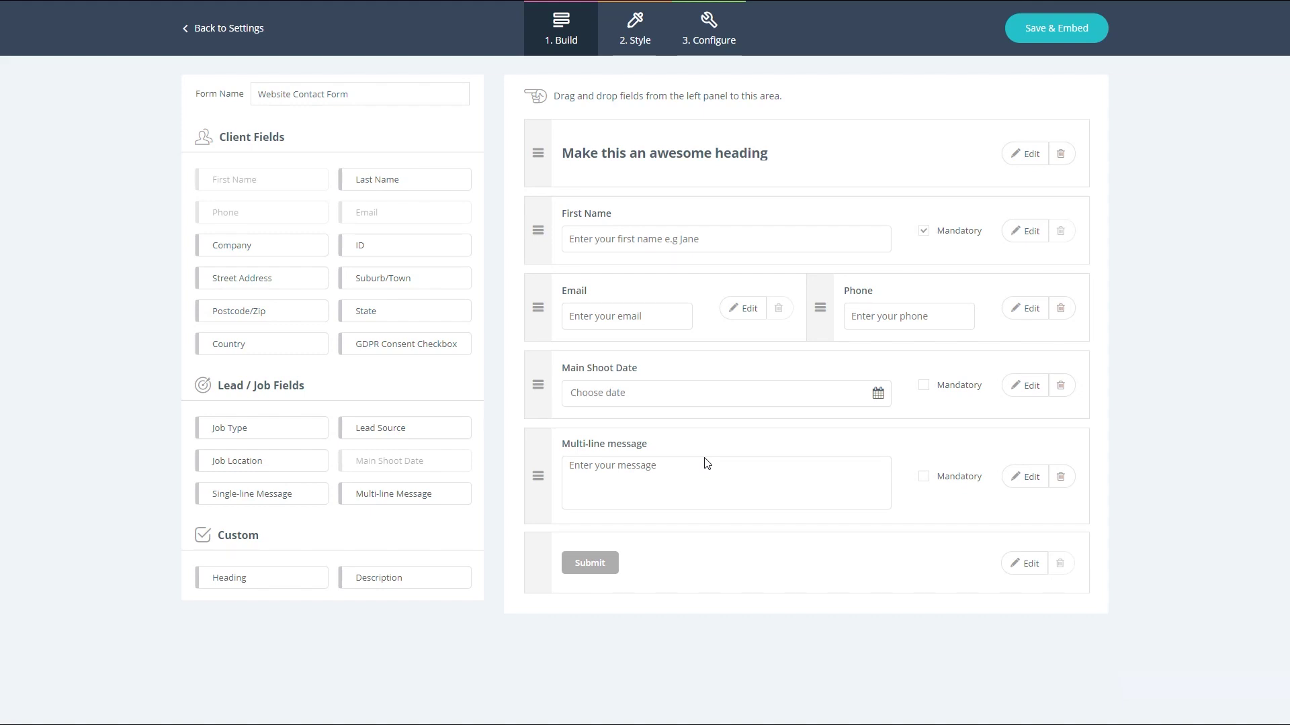
pyautogui.moveTo(440, 427); pyautogui.dragTo(798, 575)
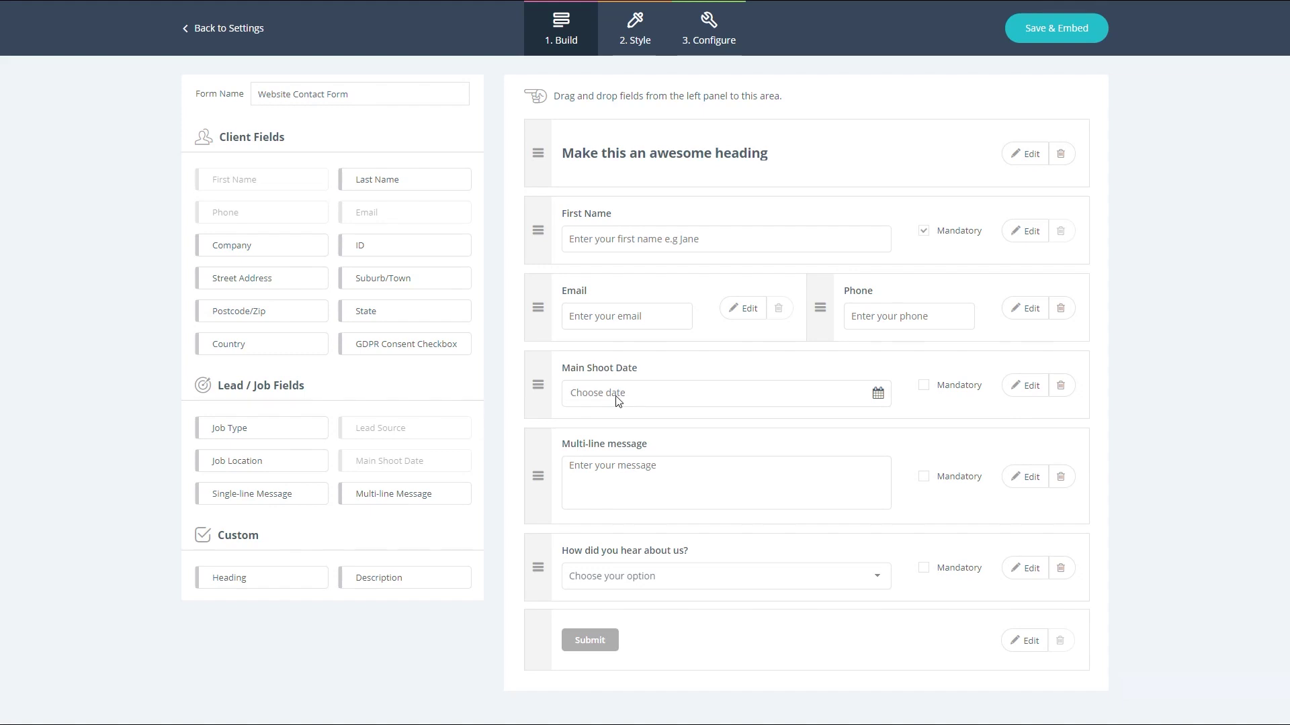
# - Relabel the Main Shoot Date field "What is the date of your wedding?" and check the multi-line message field's settings
pyautogui.click(1028, 386)
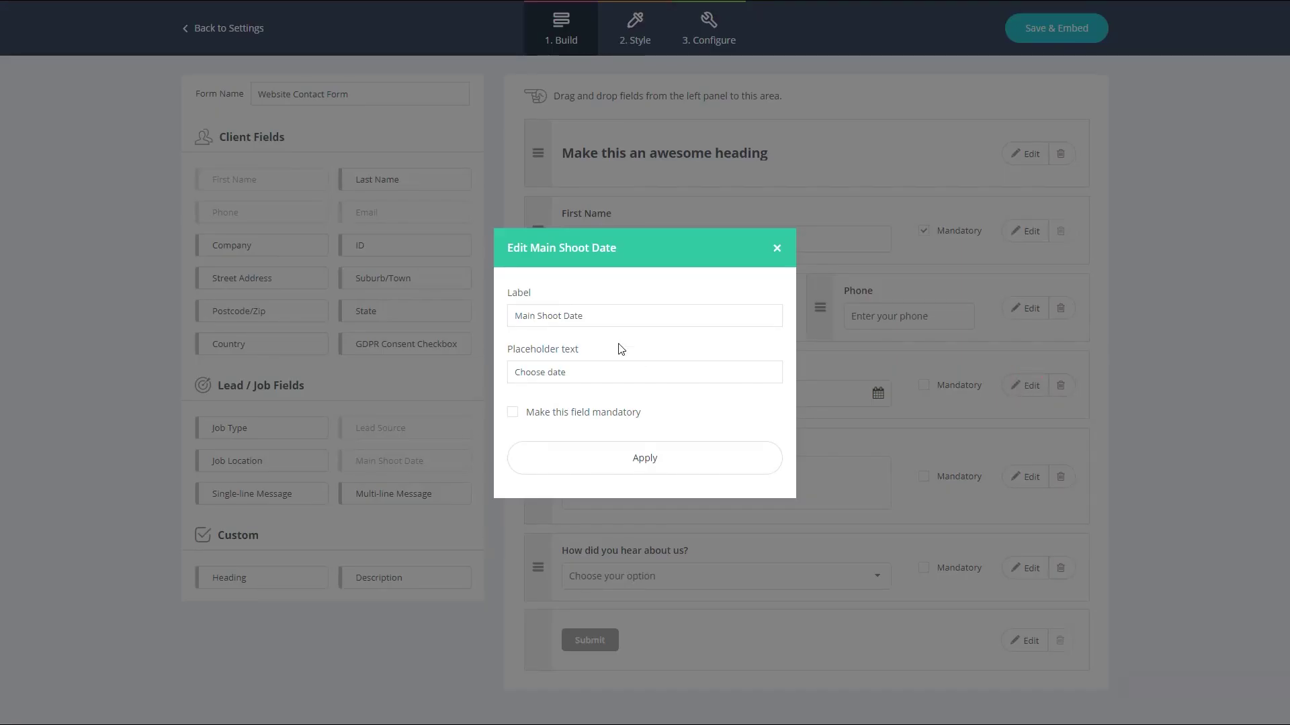
pyautogui.tripleClick(591, 317)
pyautogui.write('What is the date of your wedding?')
pyautogui.click(604, 457)
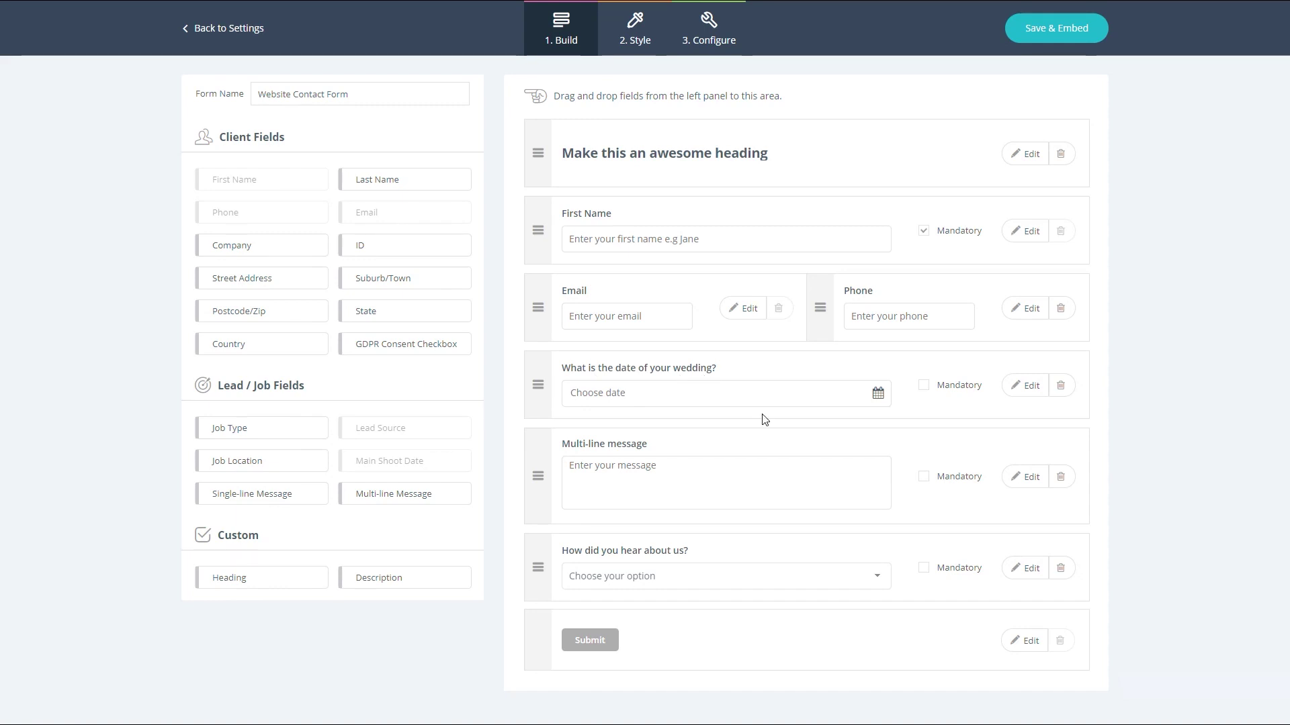
pyautogui.click(1017, 478)
pyautogui.click(722, 467)
# - Style the form with a maximum width of 660 pixels and the Lato font
pyautogui.click(633, 54)
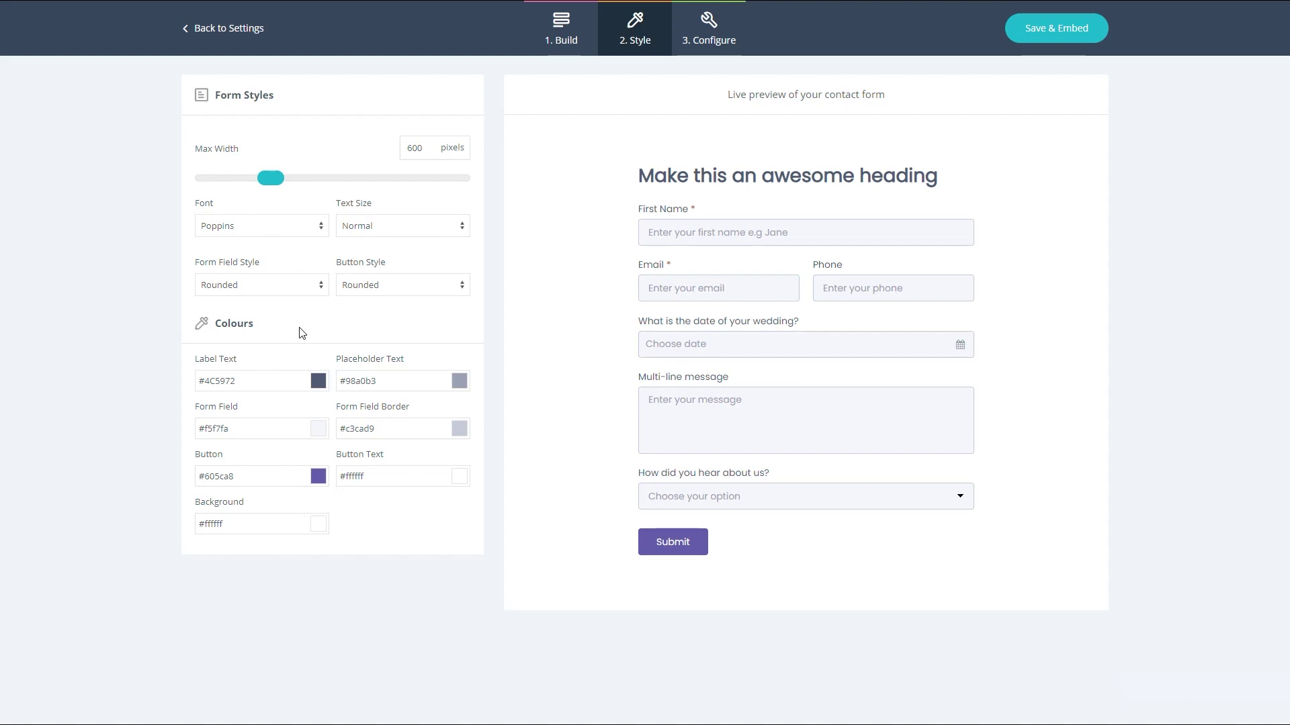
pyautogui.moveTo(271, 178); pyautogui.dragTo(284, 184)
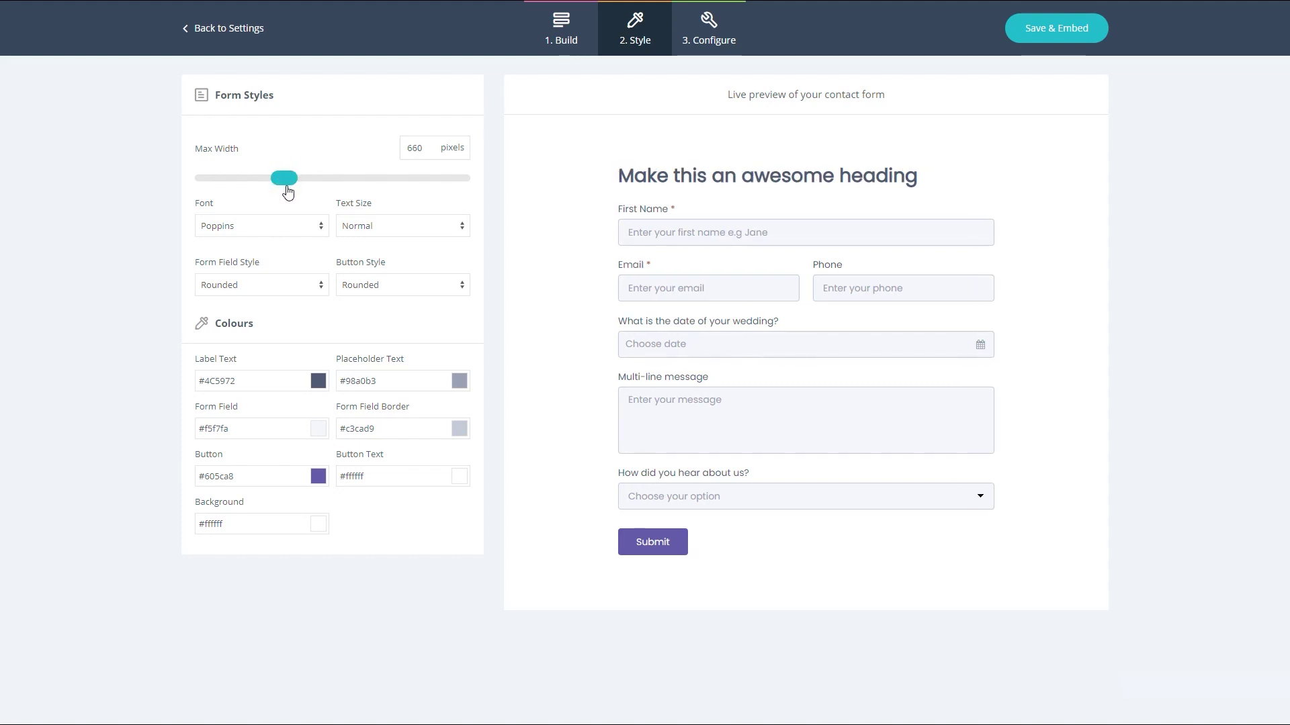
pyautogui.click(283, 226)
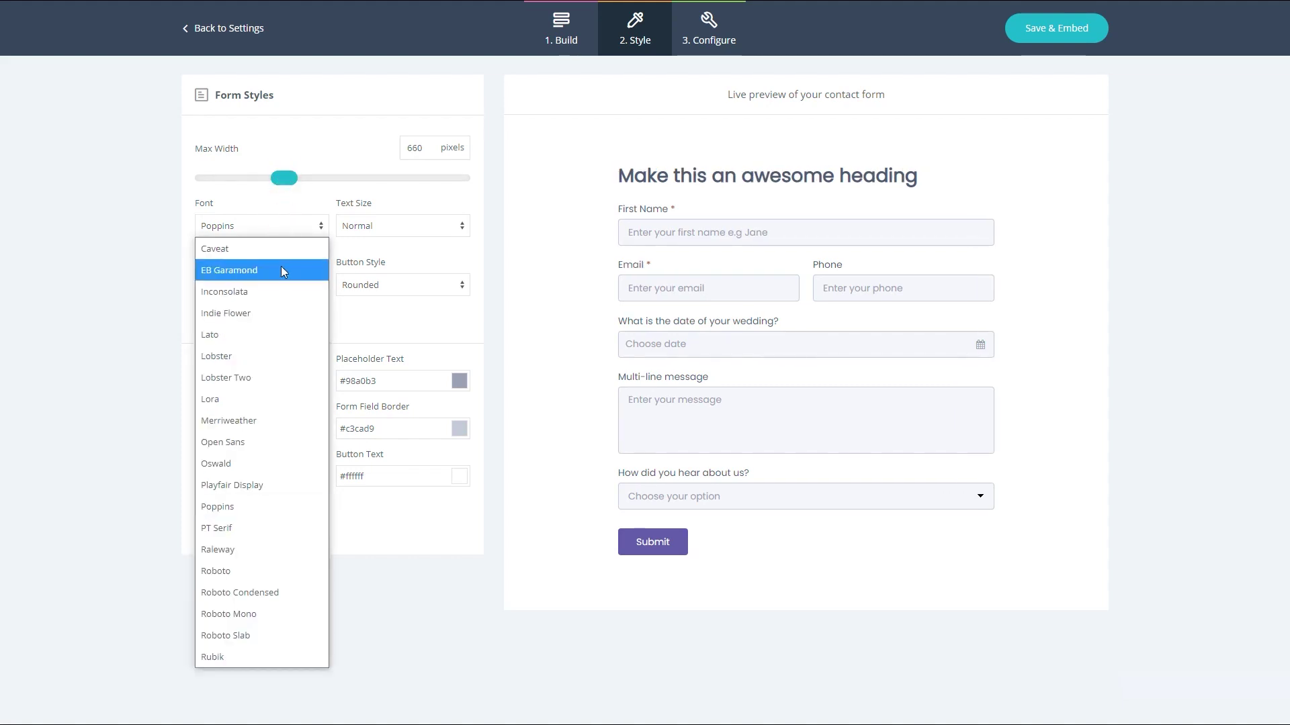
pyautogui.click(278, 334)
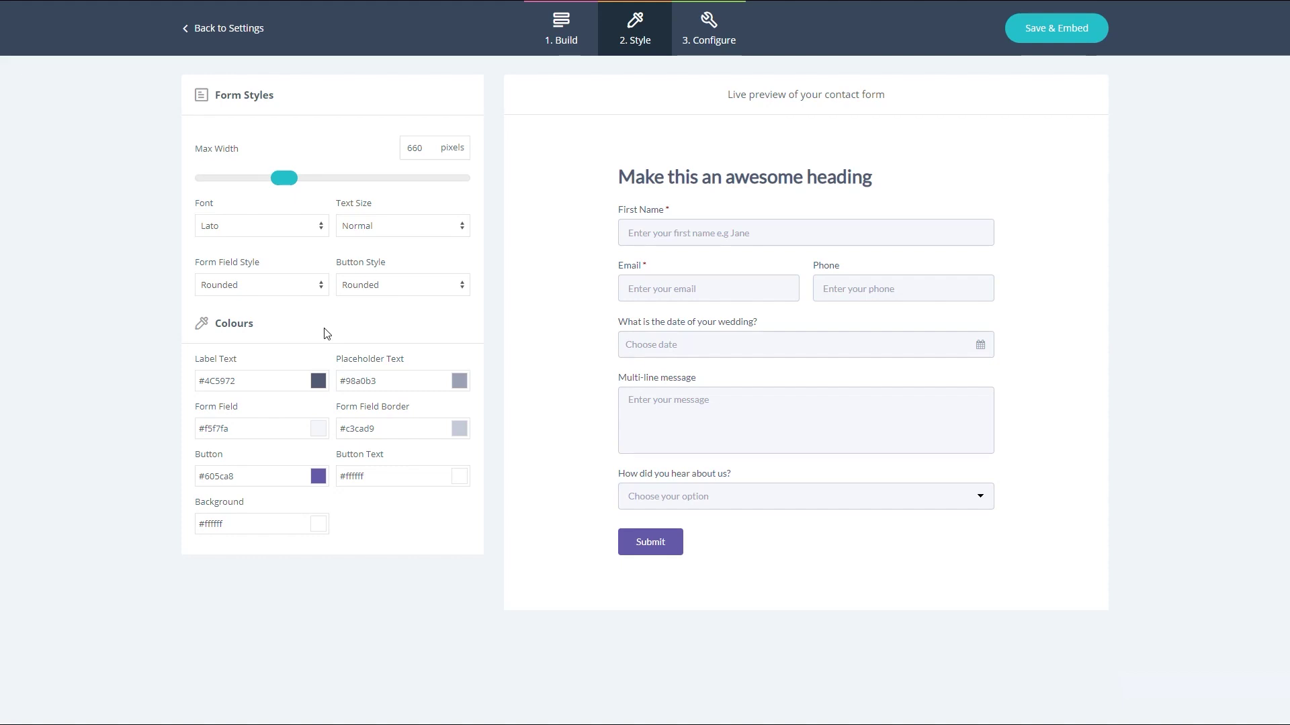
# - Set the form's label text colour to red #ff0218
pyautogui.click(319, 381)
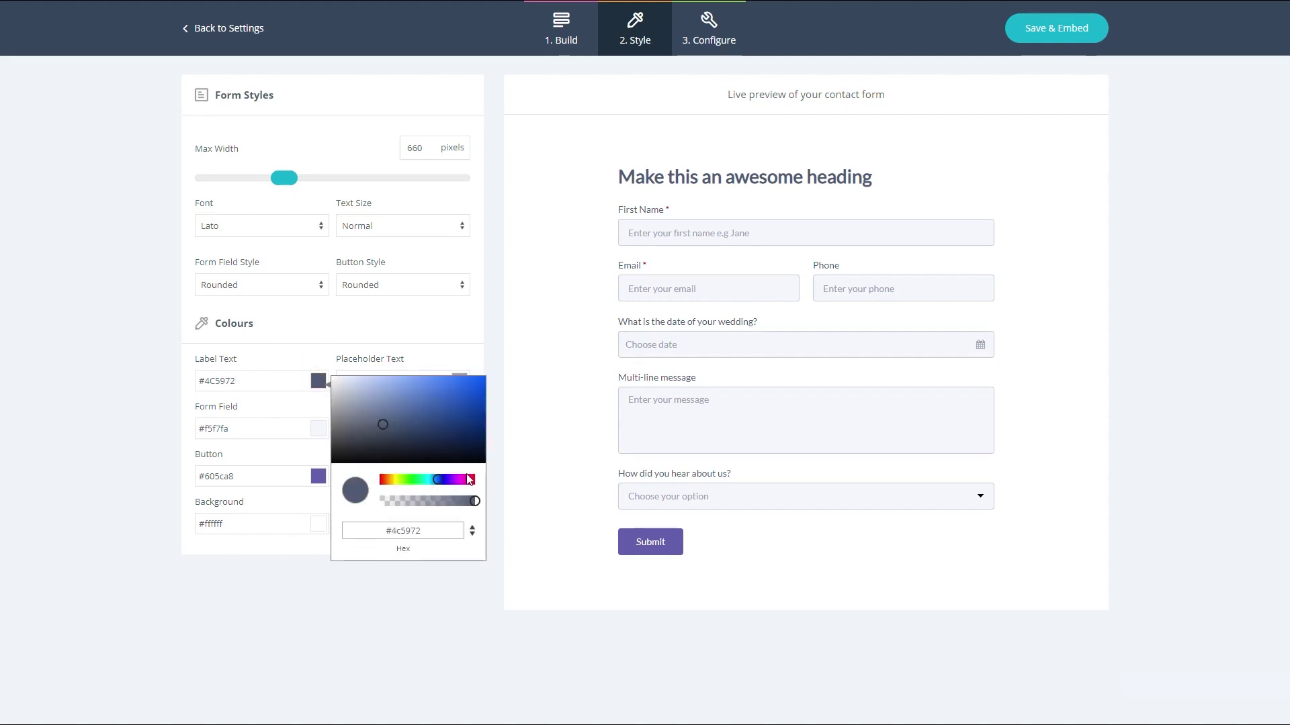
pyautogui.click(470, 478)
pyautogui.click(484, 377)
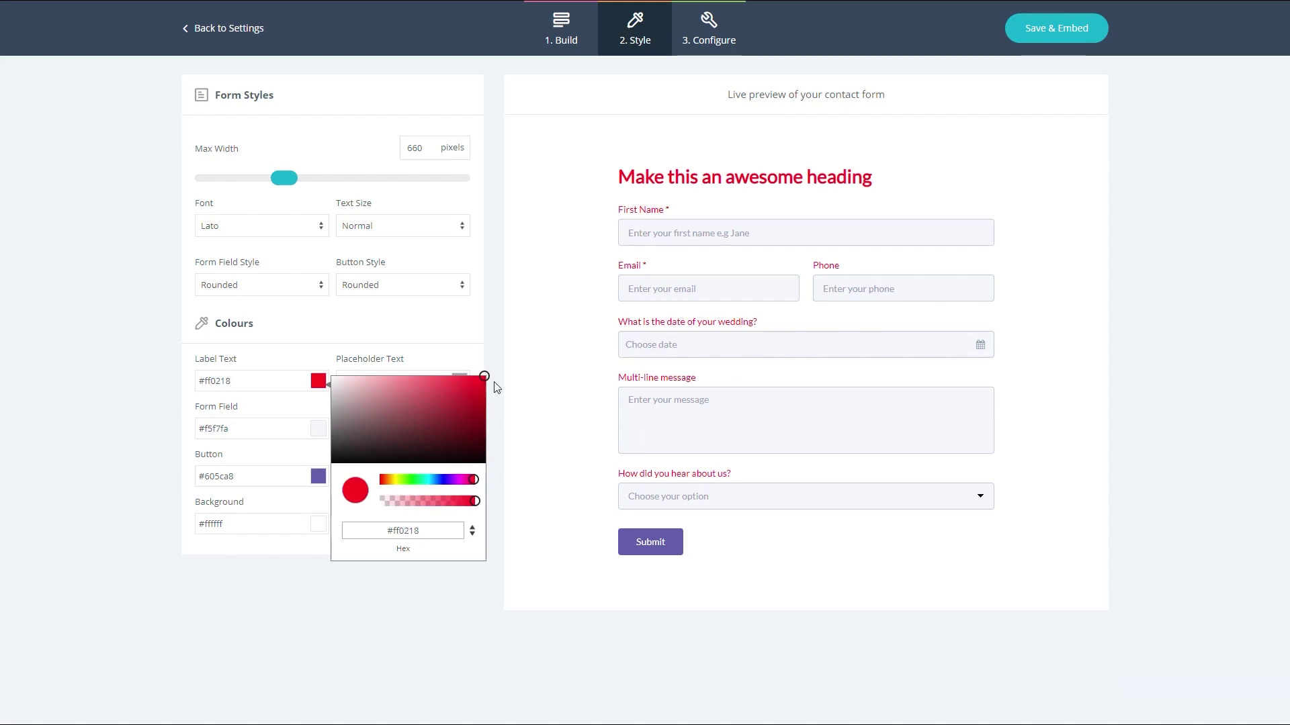
pyautogui.click(497, 387)
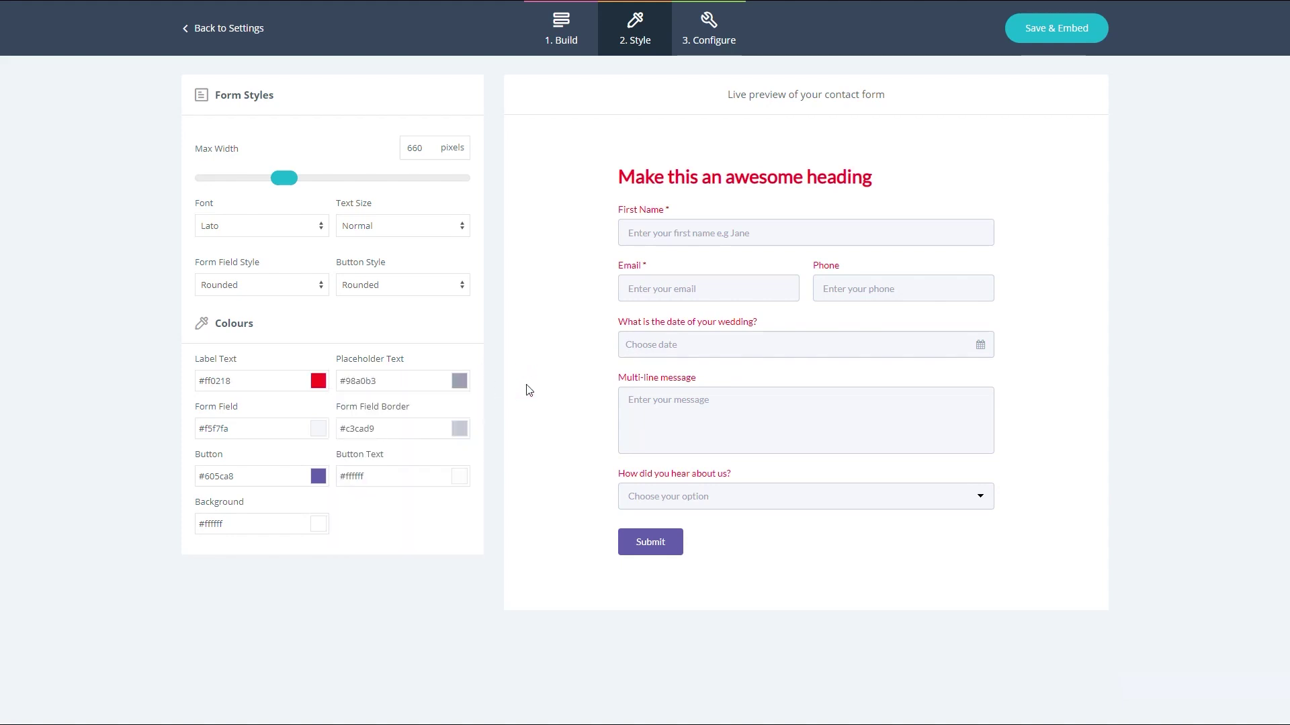
# - Set the form's button colour to red #ff0303
pyautogui.click(318, 476)
pyautogui.click(474, 575)
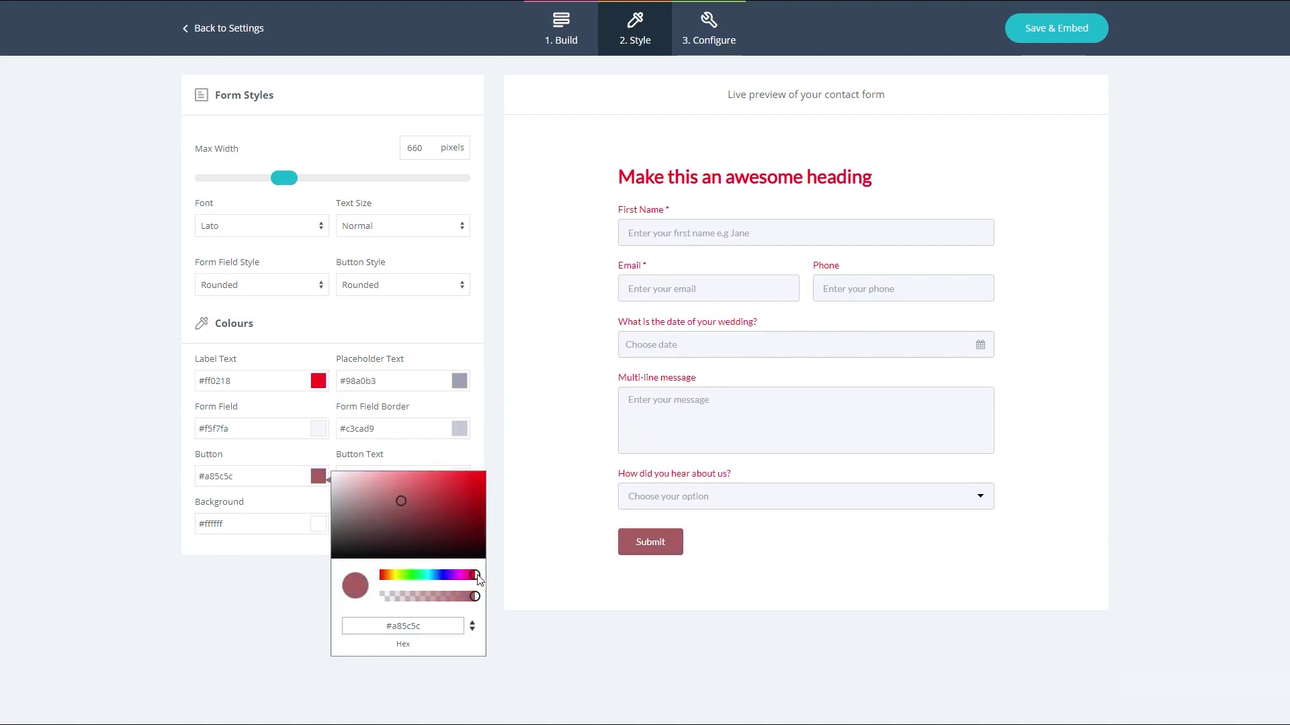
pyautogui.click(481, 484)
pyautogui.click(510, 476)
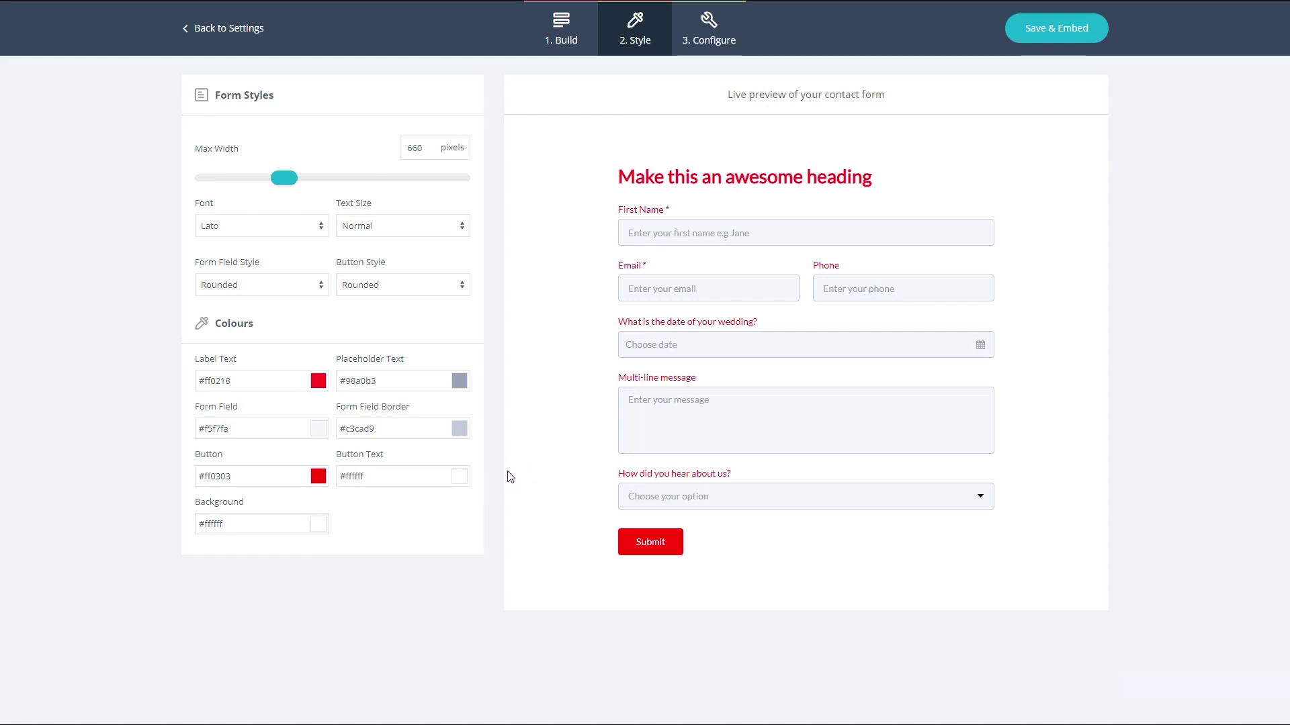
# - Try a blue #2f00ff background on the form and restore it to white #ffffff
pyautogui.click(319, 524)
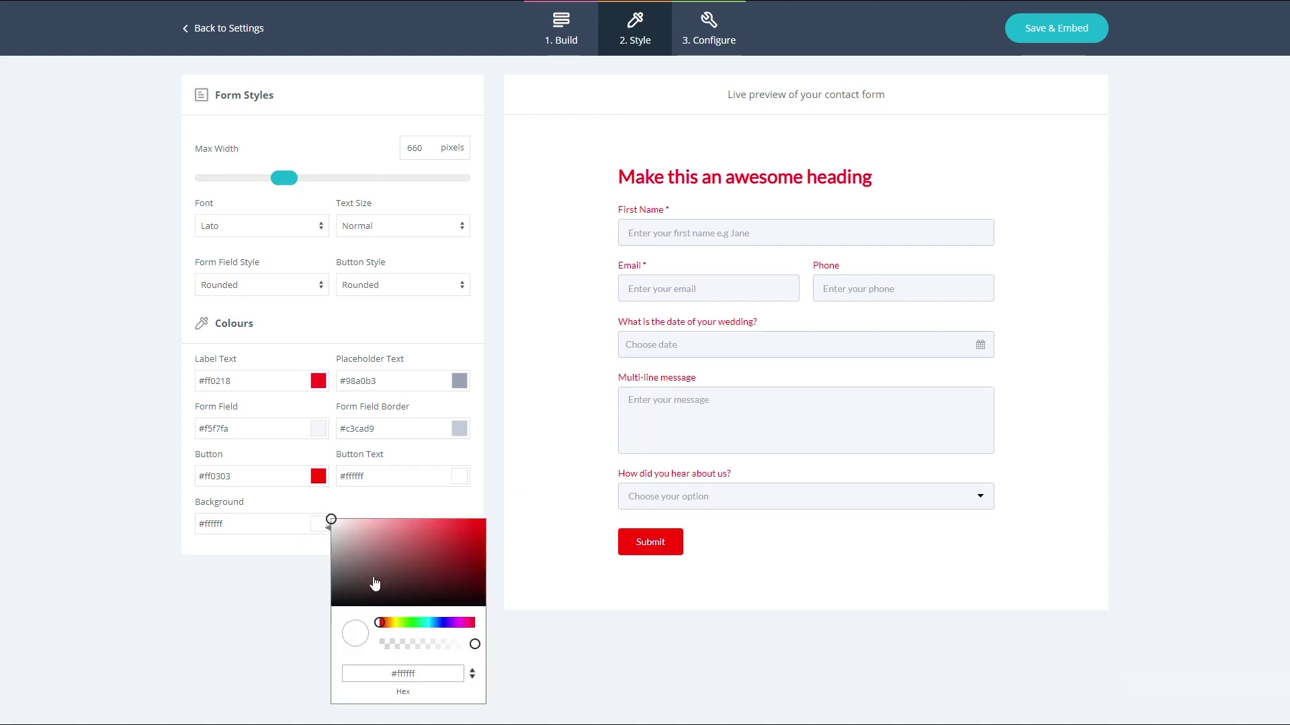
pyautogui.click(447, 623)
pyautogui.click(485, 520)
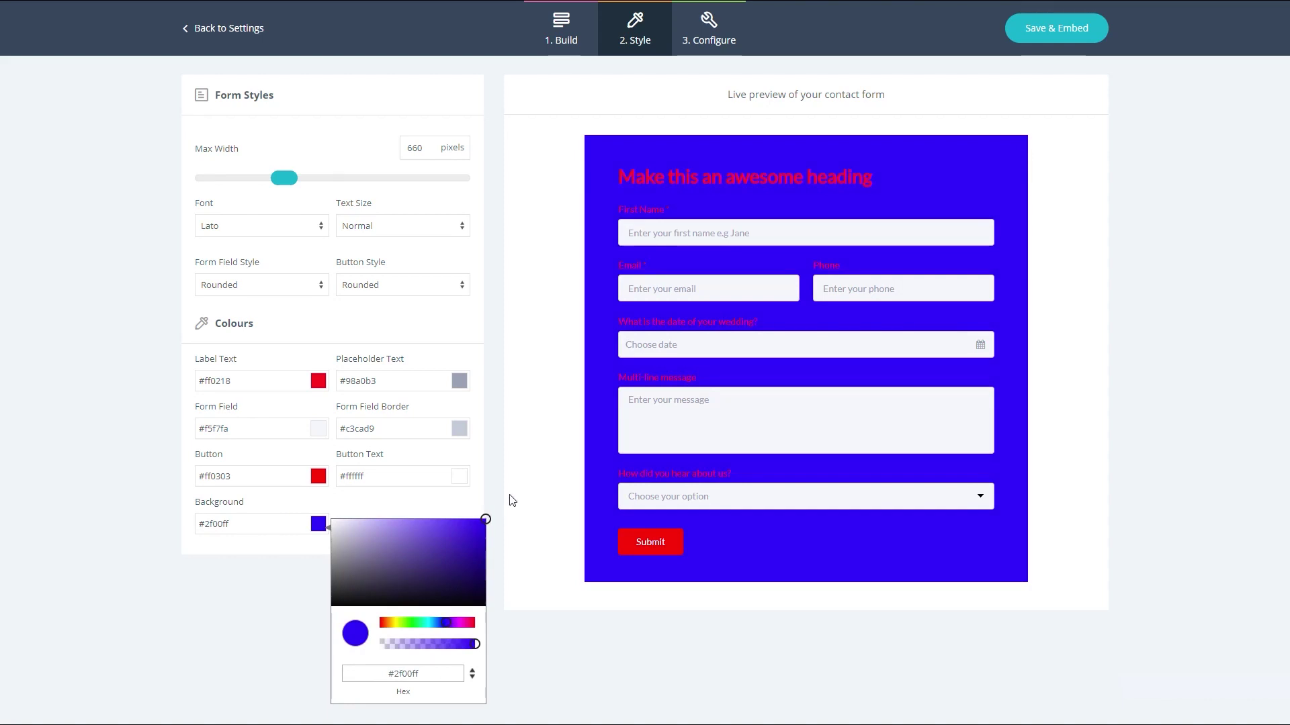
pyautogui.click(510, 500)
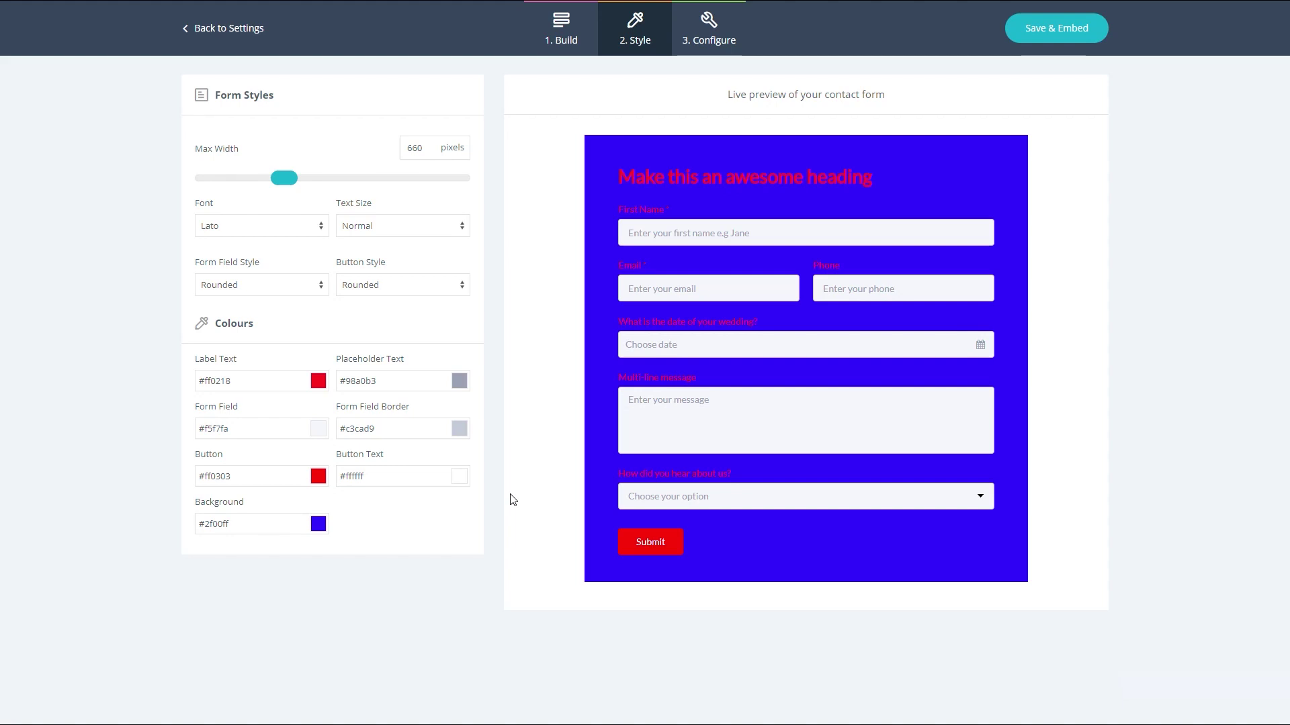
pyautogui.click(319, 531)
pyautogui.moveTo(347, 579); pyautogui.dragTo(350, 534)
# - Change the form's button colour to purple #4c3197
pyautogui.click(318, 476)
pyautogui.moveTo(438, 575)
pyautogui.mouseDown()
pyautogui.moveTo(462, 576)
pyautogui.moveTo(448, 576)
pyautogui.mouseUp()
pyautogui.click(437, 507)
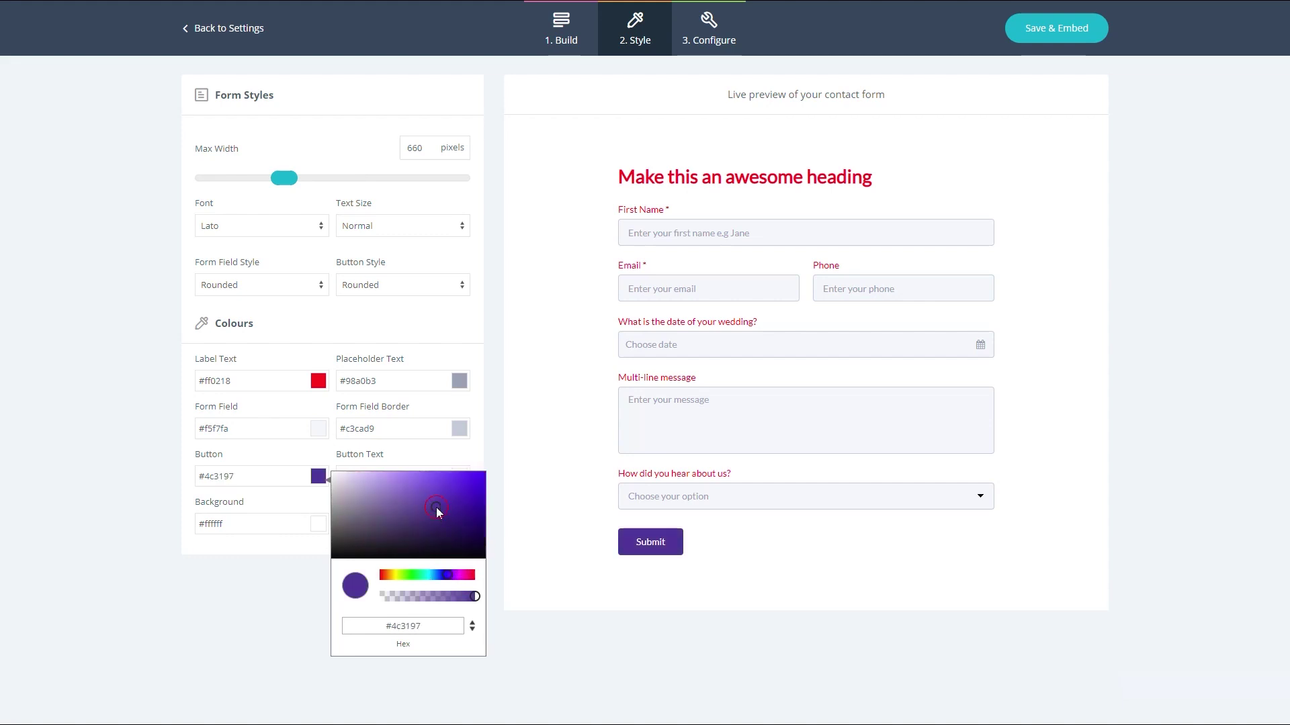
# - Change the form's label text colour to dark grey #353535
pyautogui.click(320, 384)
pyautogui.moveTo(340, 401)
pyautogui.mouseDown()
pyautogui.moveTo(388, 409)
pyautogui.moveTo(326, 401)
pyautogui.moveTo(327, 450)
pyautogui.mouseUp()
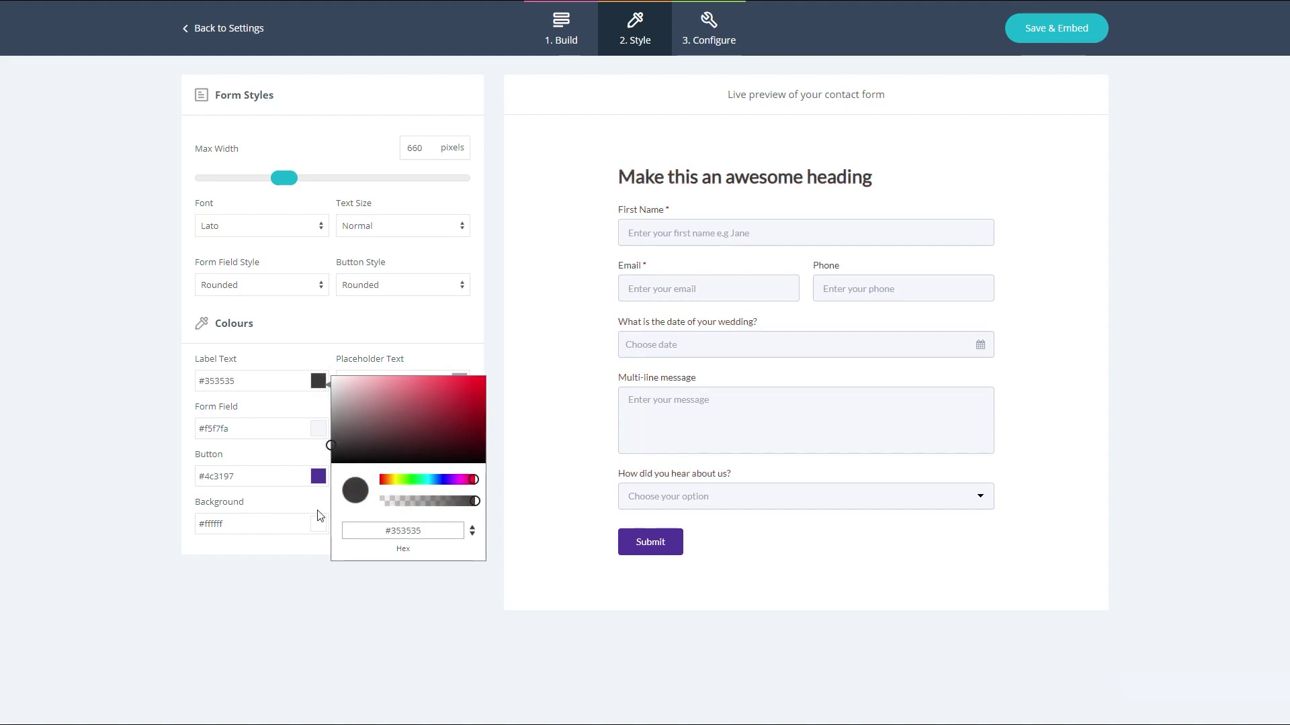
pyautogui.click(300, 551)
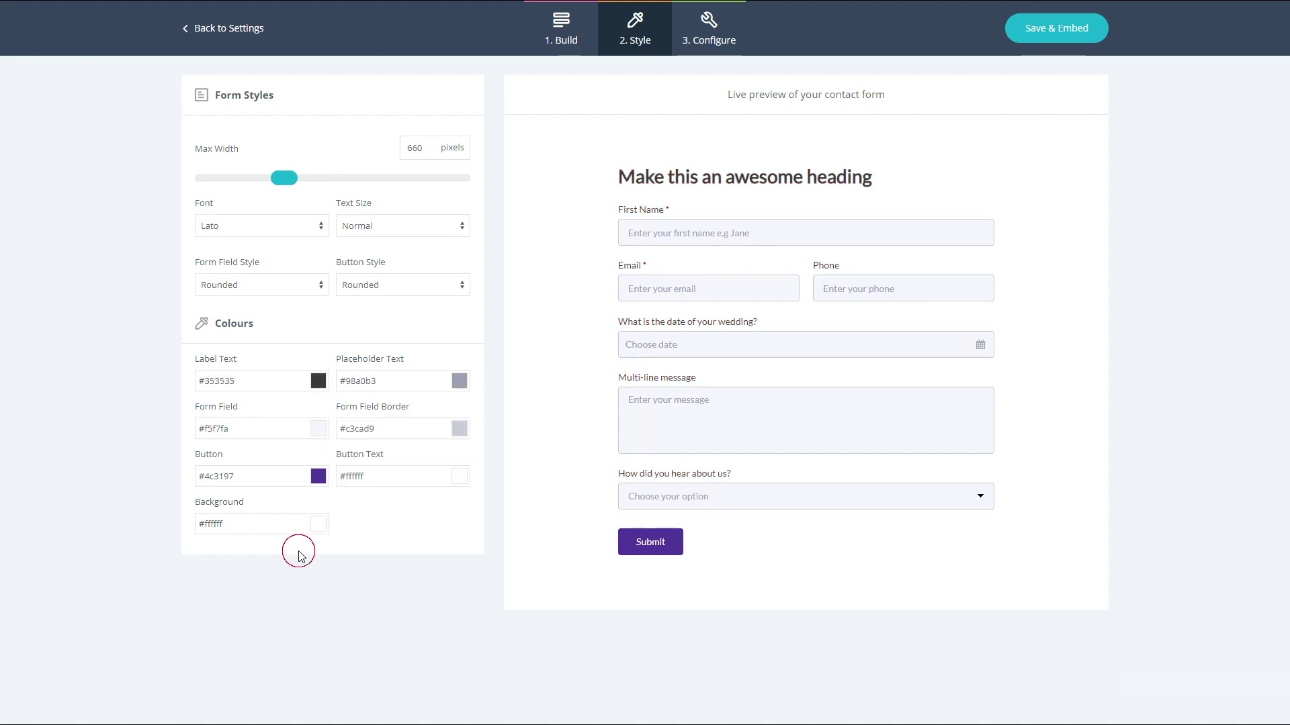
# - Try the redirect URL and auto-responder email options in the form's configuration, switching each on and back off
pyautogui.click(707, 52)
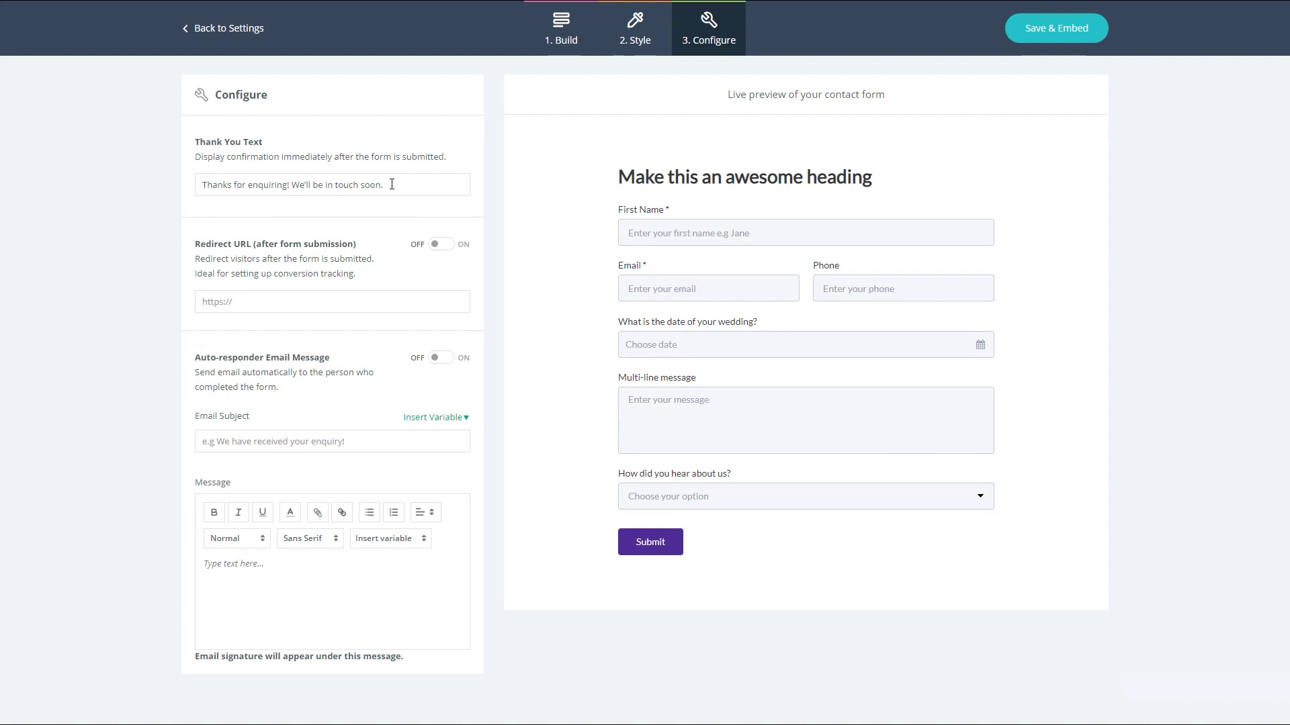
pyautogui.click(440, 246)
pyautogui.click(440, 247)
pyautogui.click(447, 361)
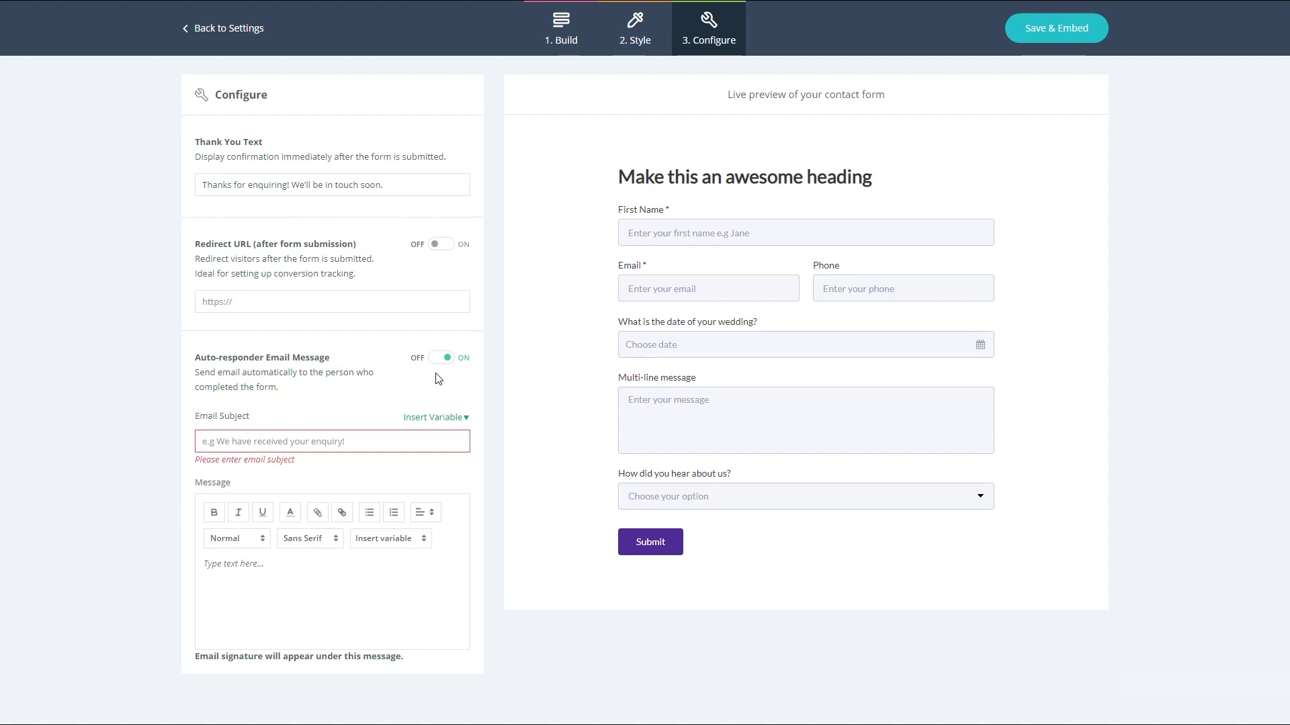
pyautogui.click(440, 357)
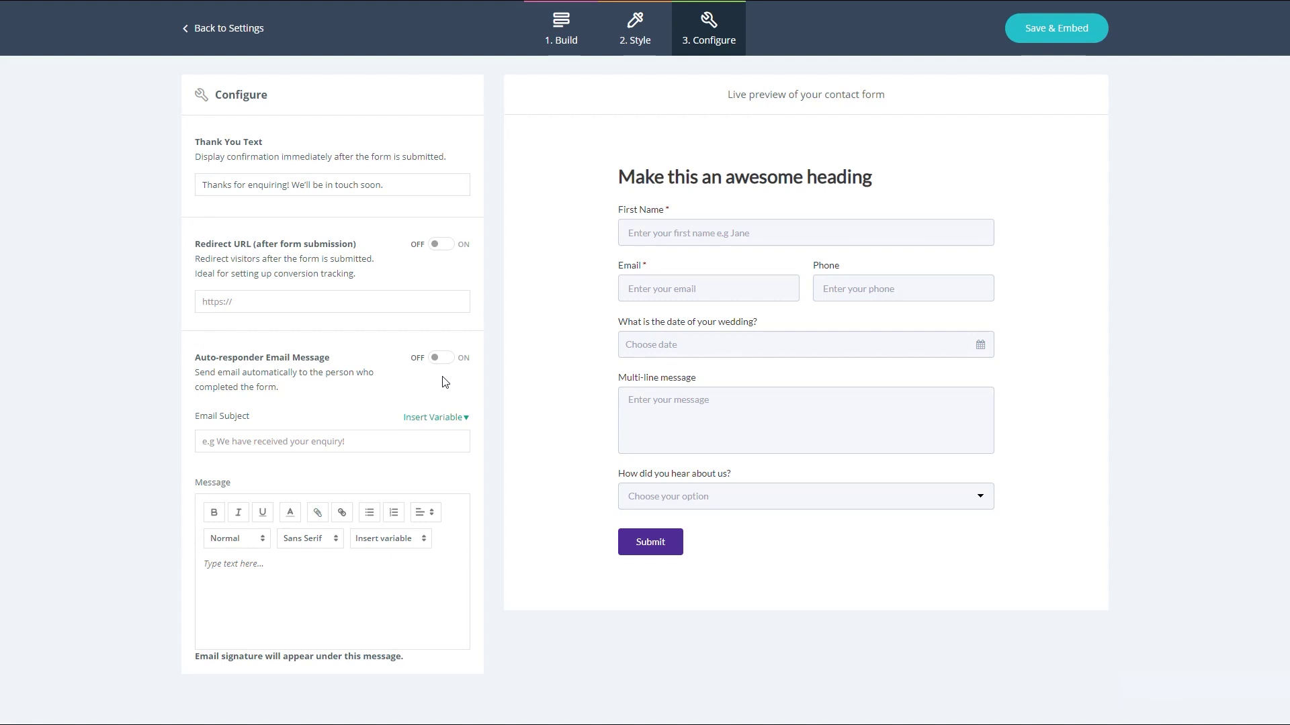
# - Save the contact form, check its hosted link and copy the embed code to the clipboard
pyautogui.click(1056, 28)
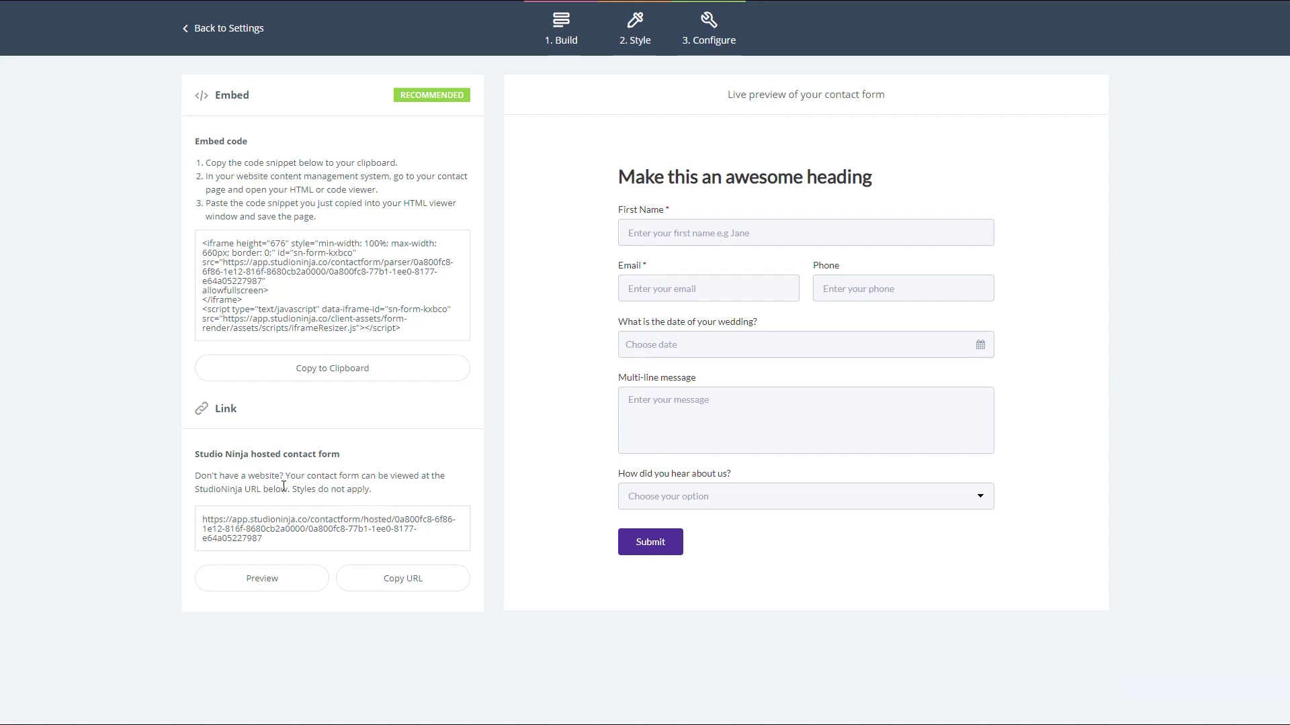
pyautogui.moveTo(264, 540); pyautogui.dragTo(203, 527)
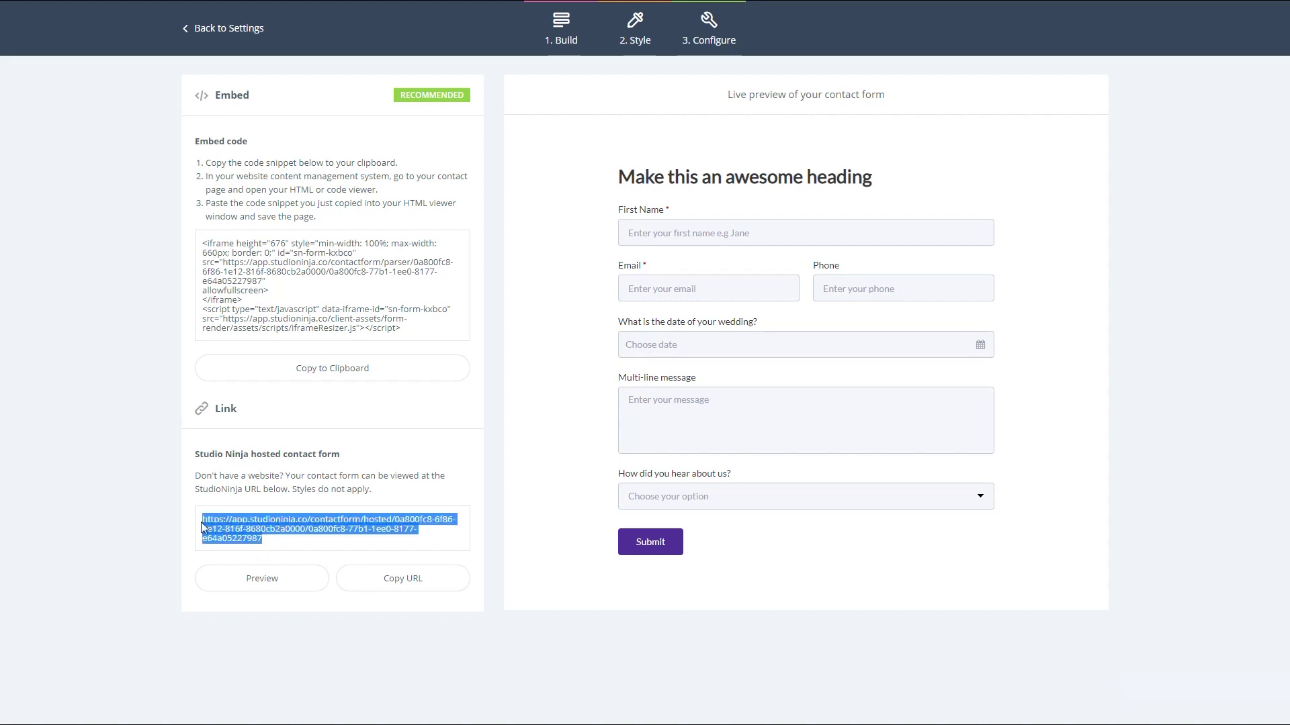
pyautogui.click(278, 542)
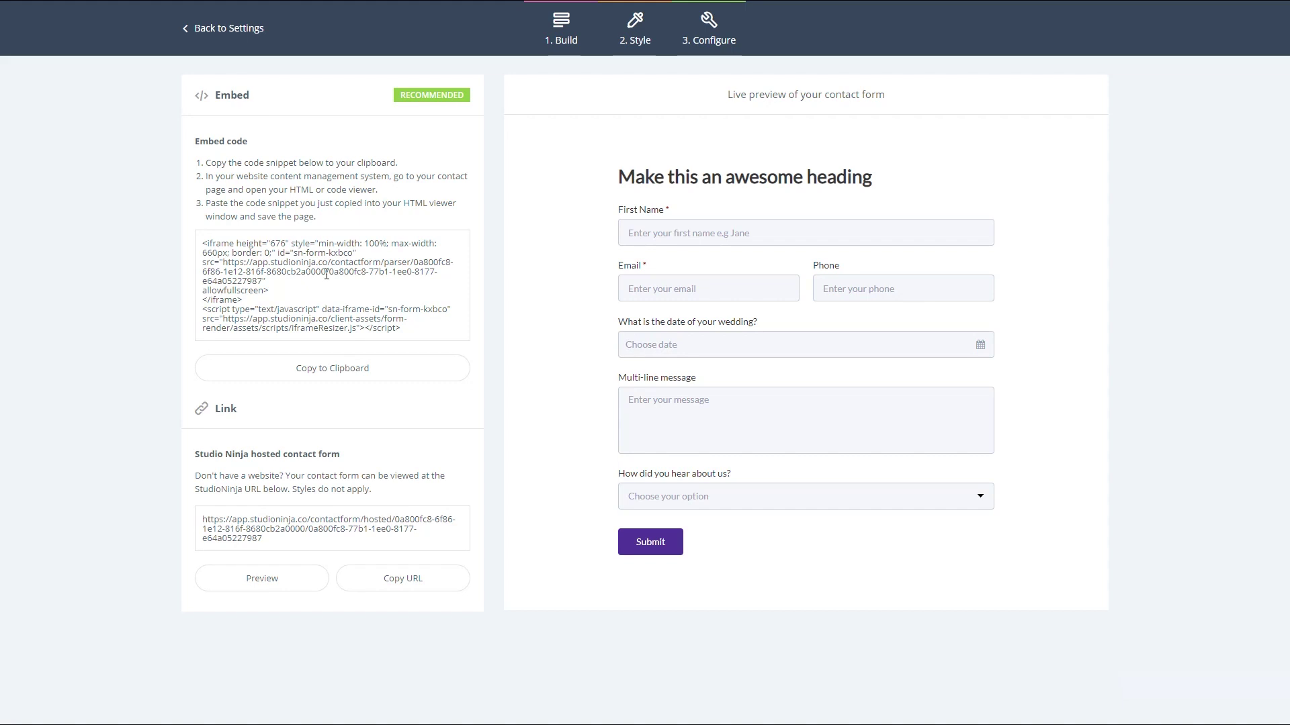
pyautogui.click(390, 375)
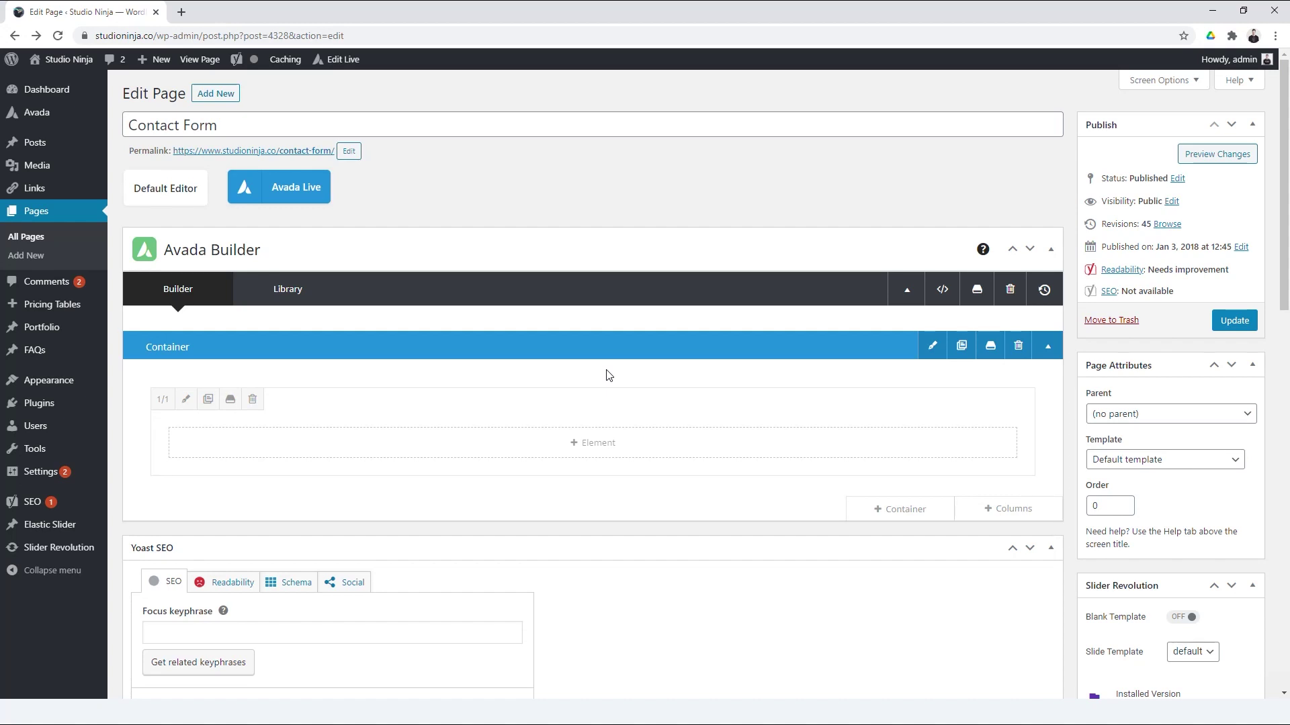
# - Add a Code Block element to the Contact Form page's empty container and paste the copied form embed code into it
pyautogui.click(595, 442)
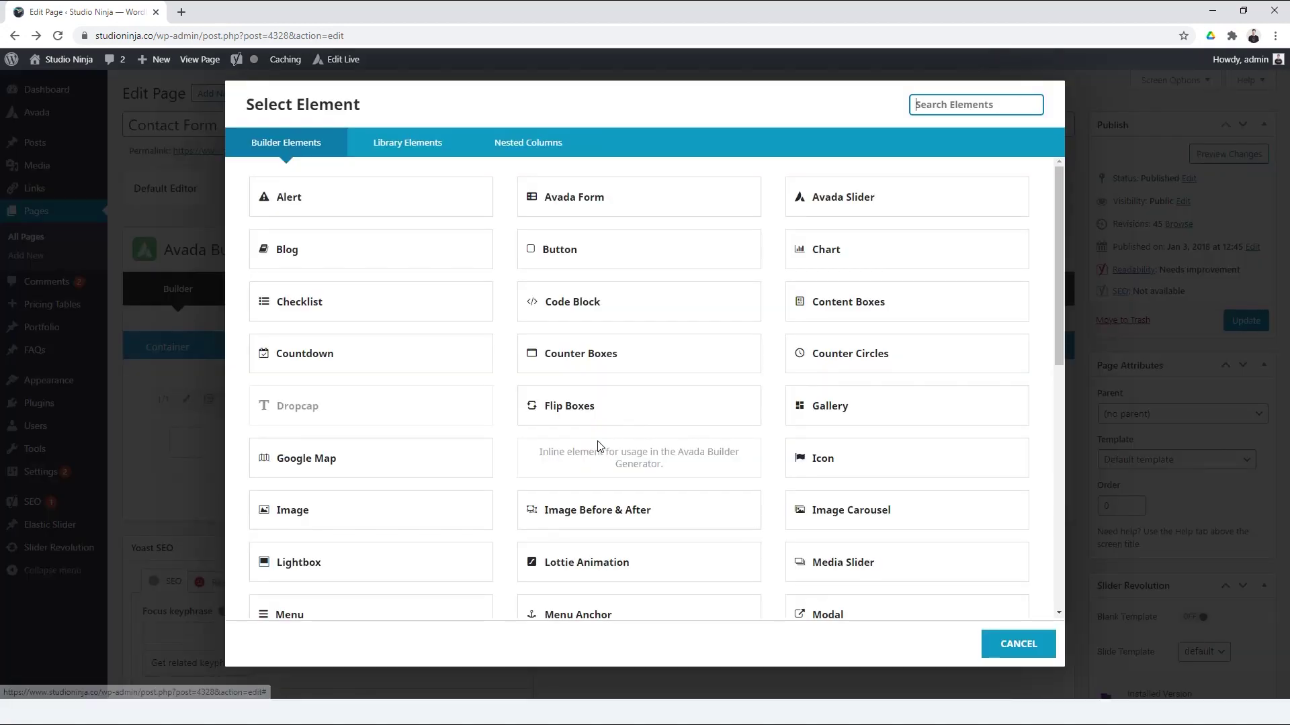
pyautogui.click(612, 306)
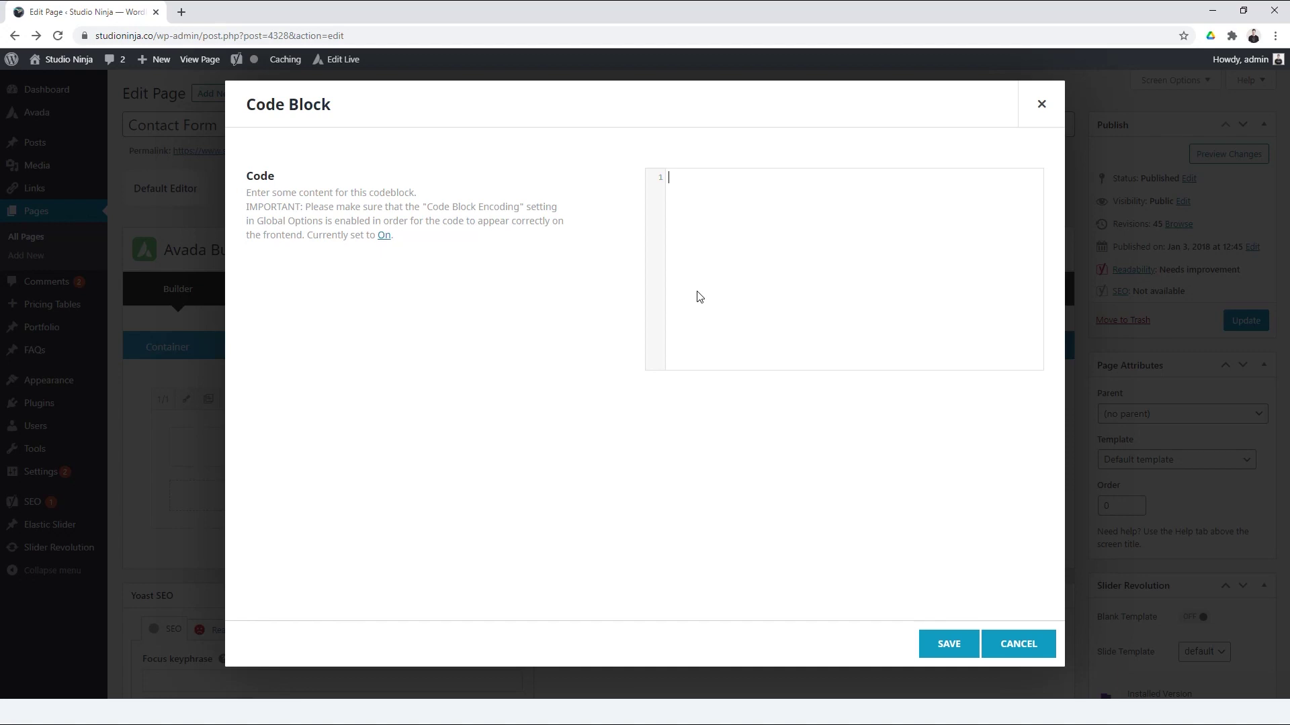
pyautogui.hotkey('ctrl', 'v')
pyautogui.click(948, 644)
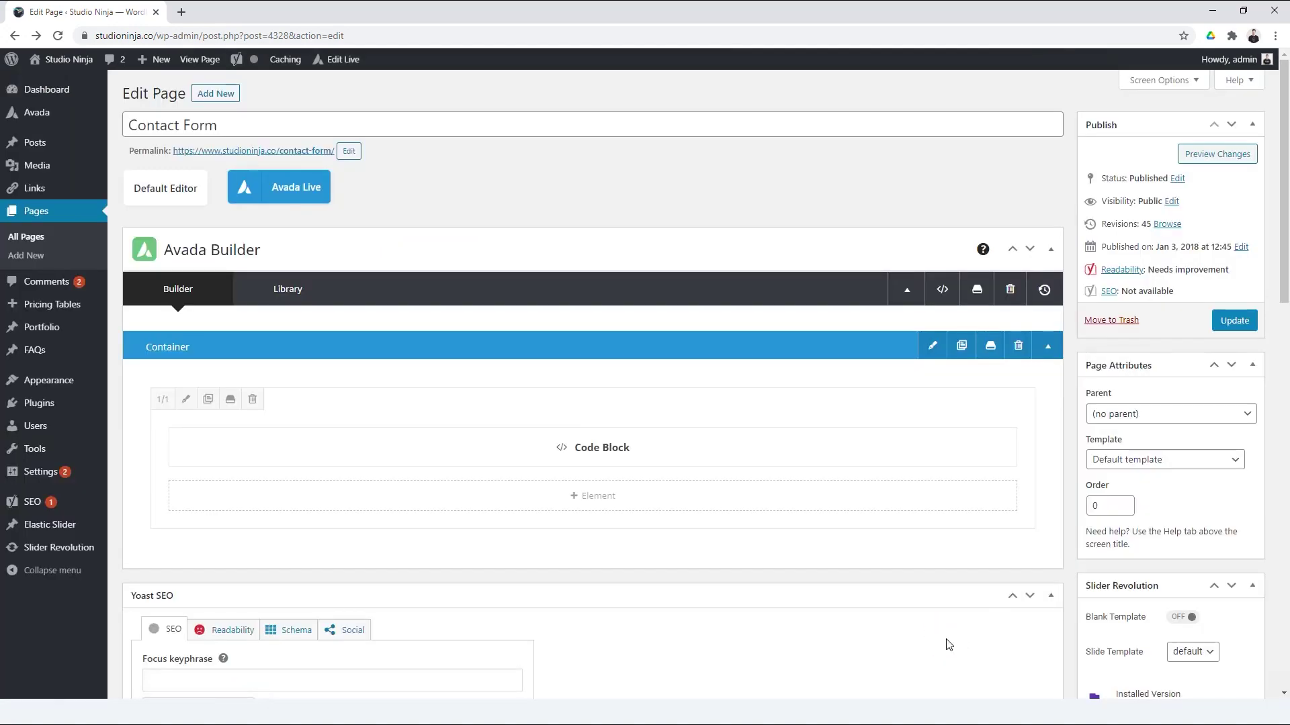
# - Update the Contact Form page and open its live version from the permalink
pyautogui.click(1240, 322)
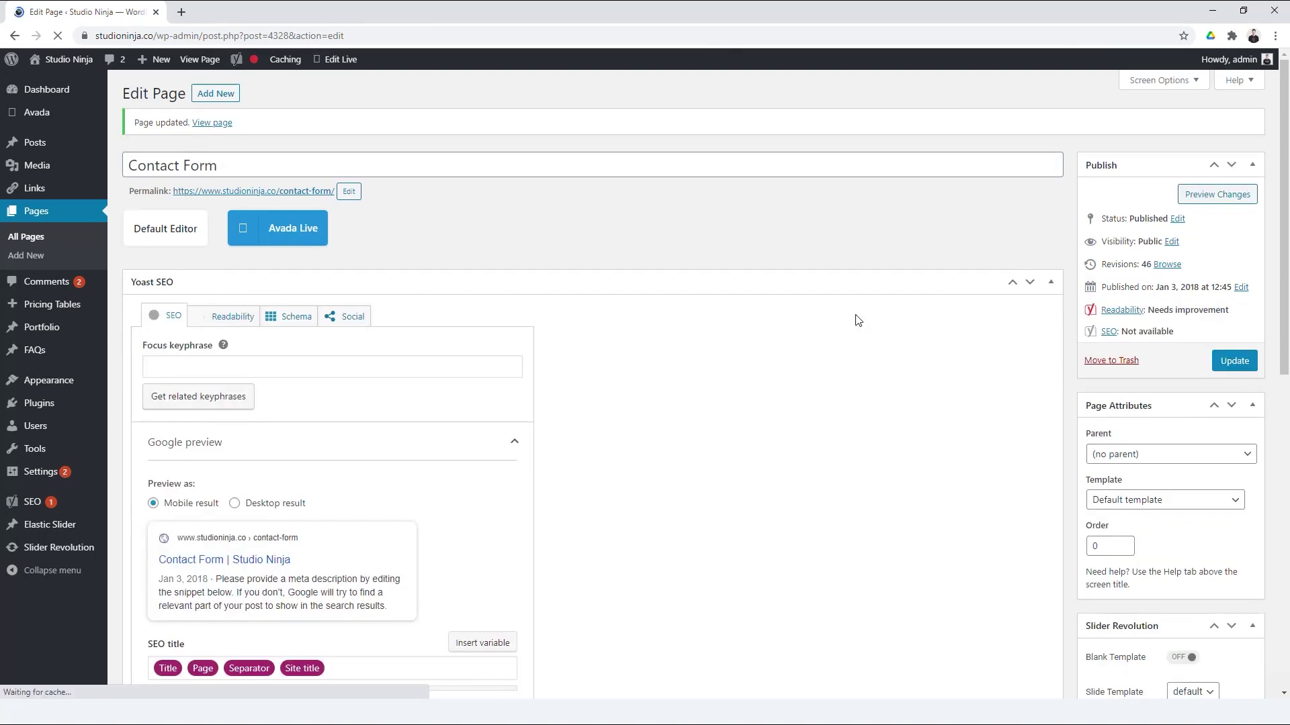
pyautogui.click(258, 195)
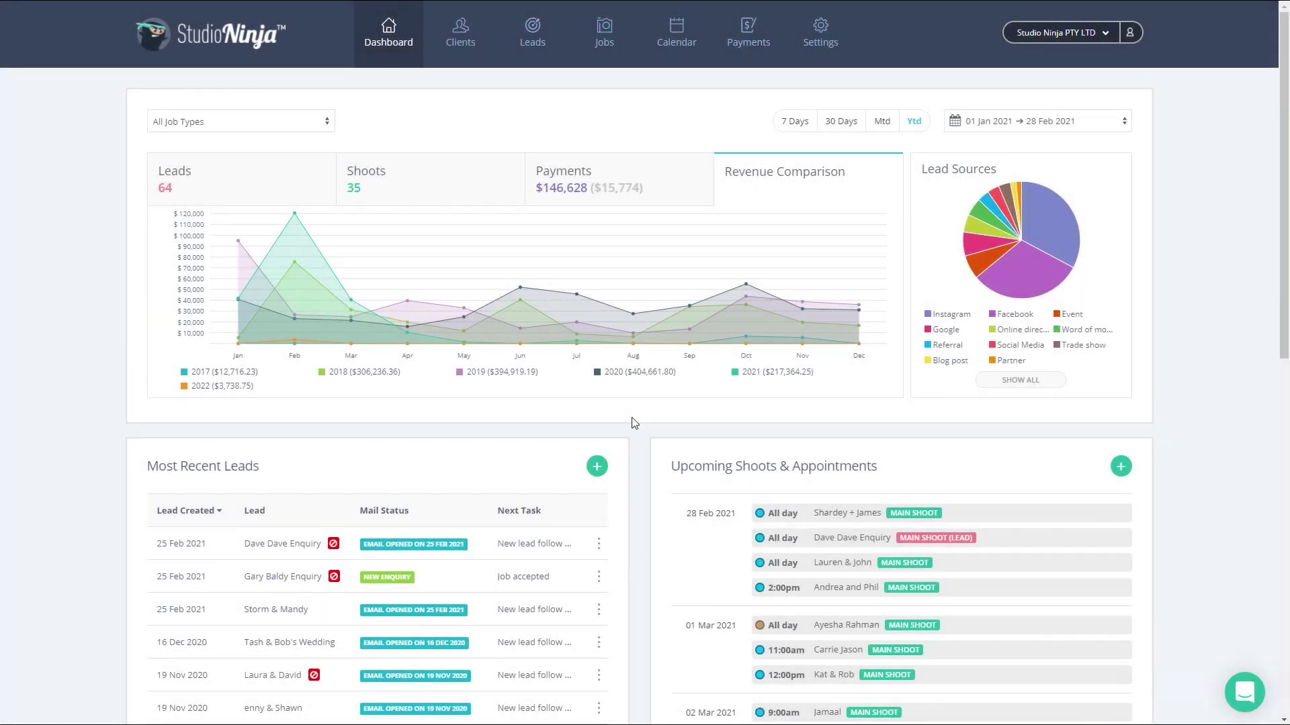
# - Switch to the Studio Ninja dashboard and open the support chat
pyautogui.click(1243, 707)
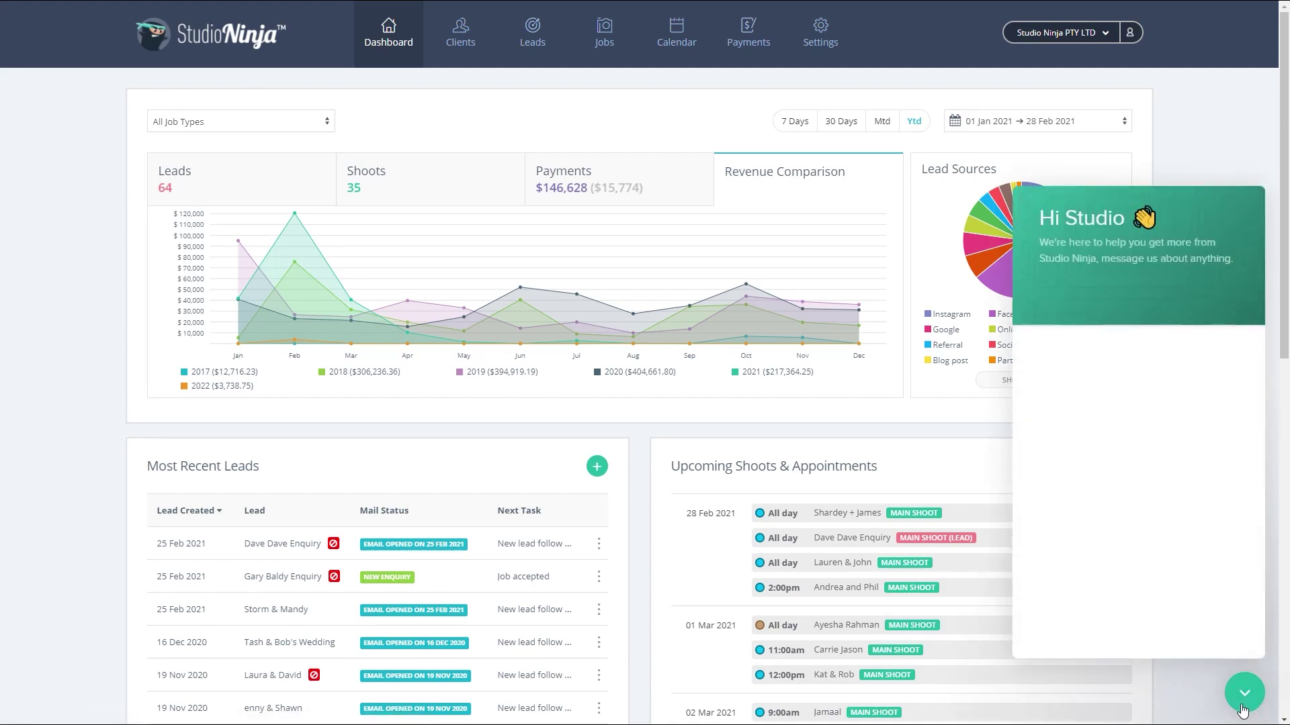